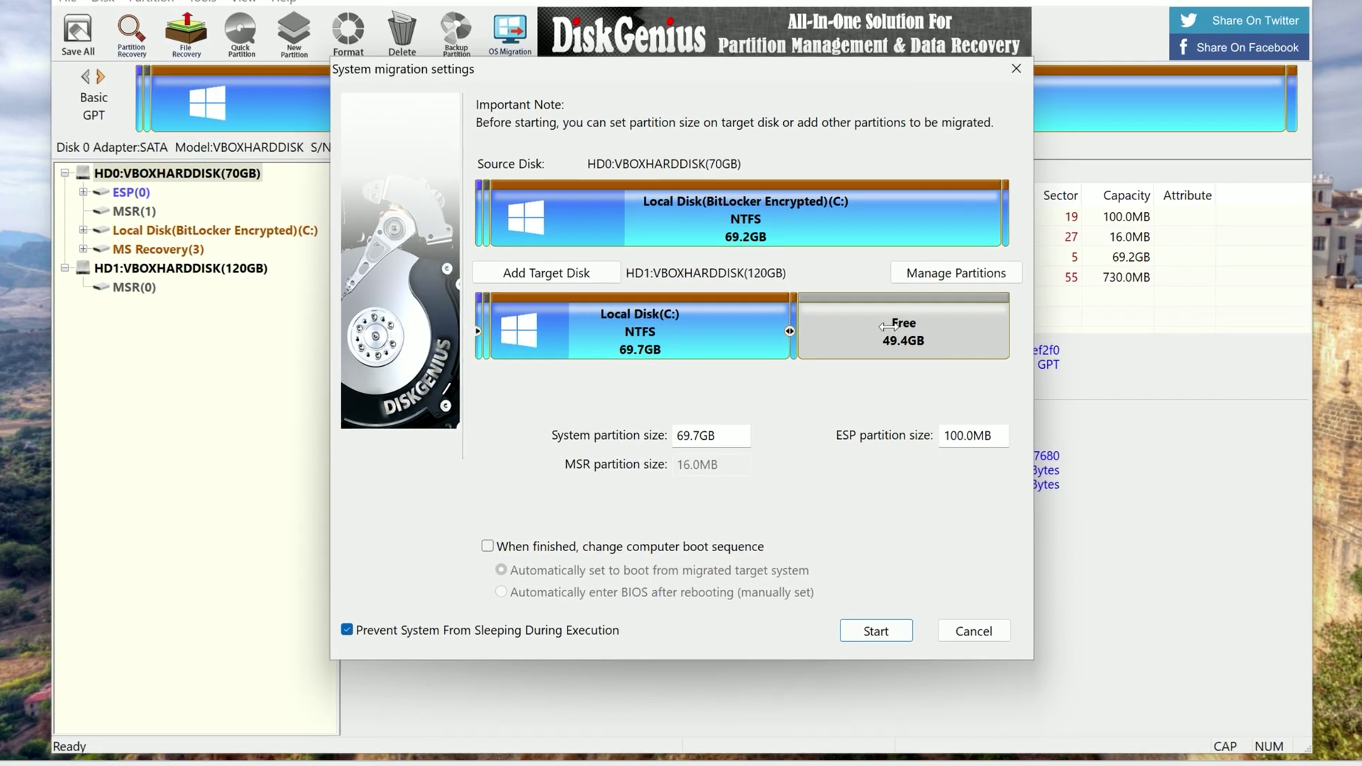
Drag the target Local Disk (C:) boundary right to enlarge it into the free space
left_click_drag(745, 326, 1026, 325)
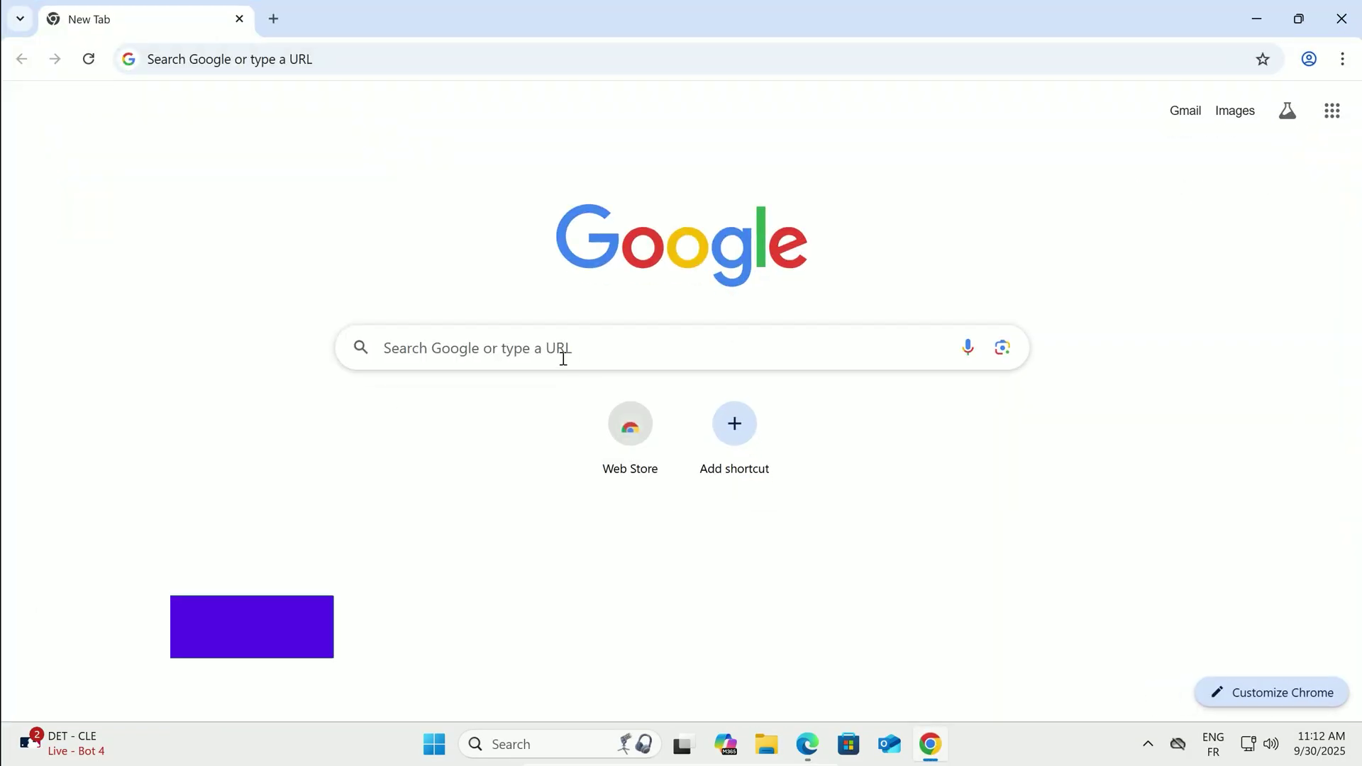
Search Google for diskgenius and download DGEngSetup6011645.exe from the official diskgenius.com site
left_click(563, 358)
type("diskgenius")
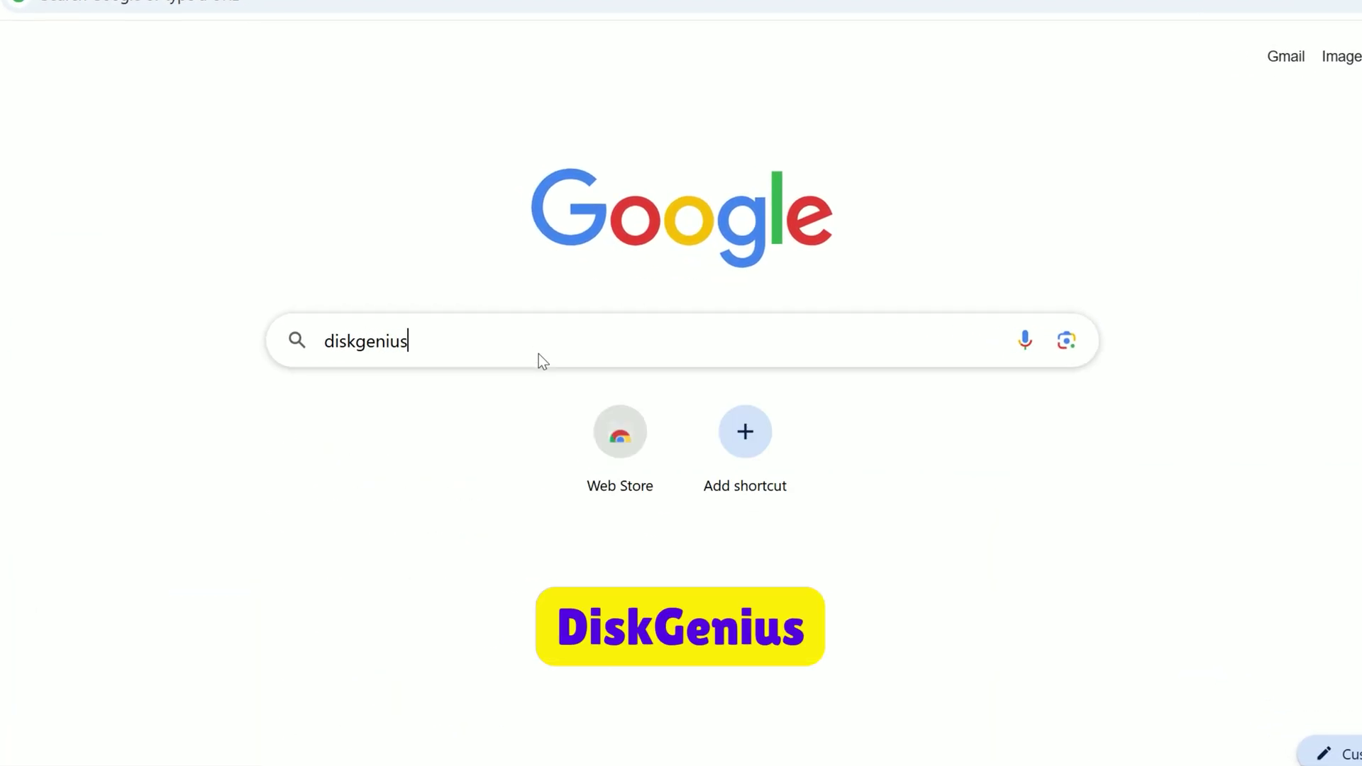
key("Return")
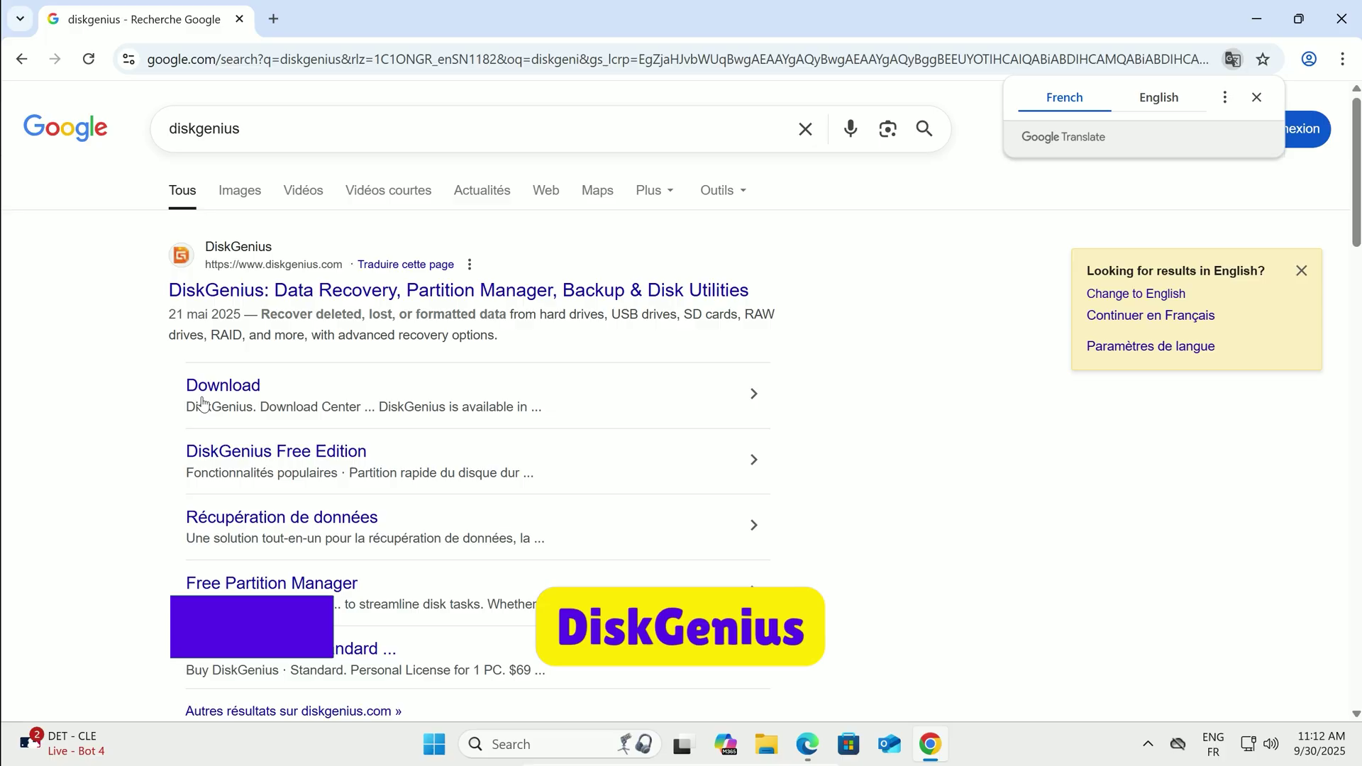
left_click(423, 298)
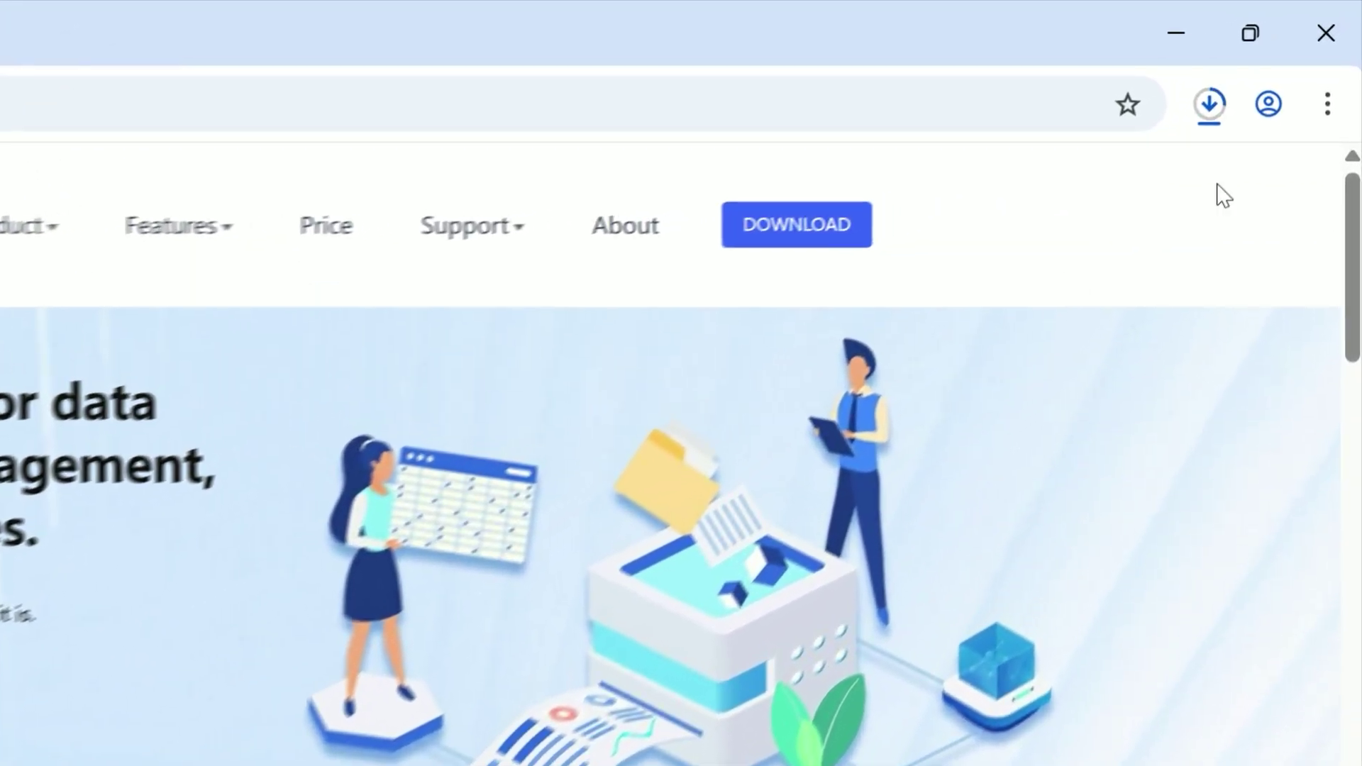
left_click(1275, 59)
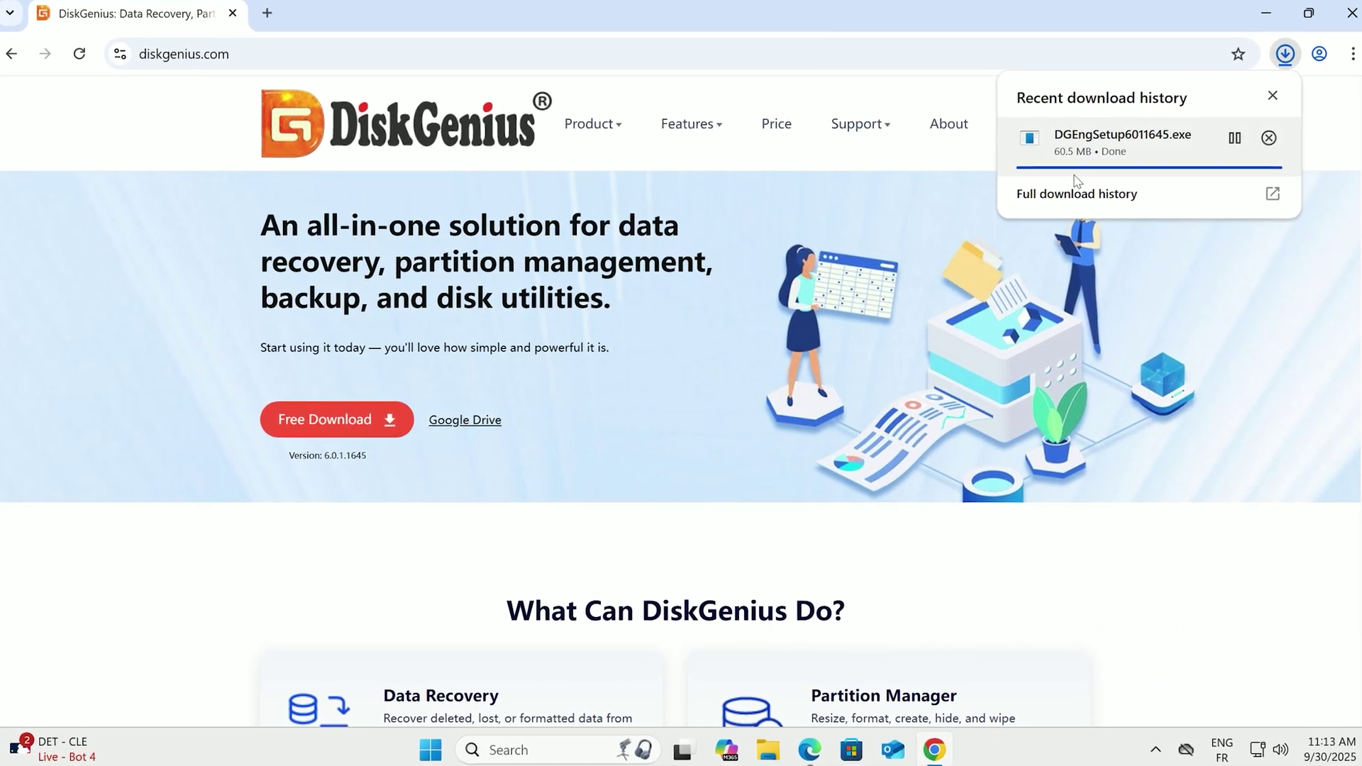
Run DGEngSetup6011645.exe and install DiskGenius in English to C:\Program Files\DiskGenius, accepting the licence
left_click(1139, 145)
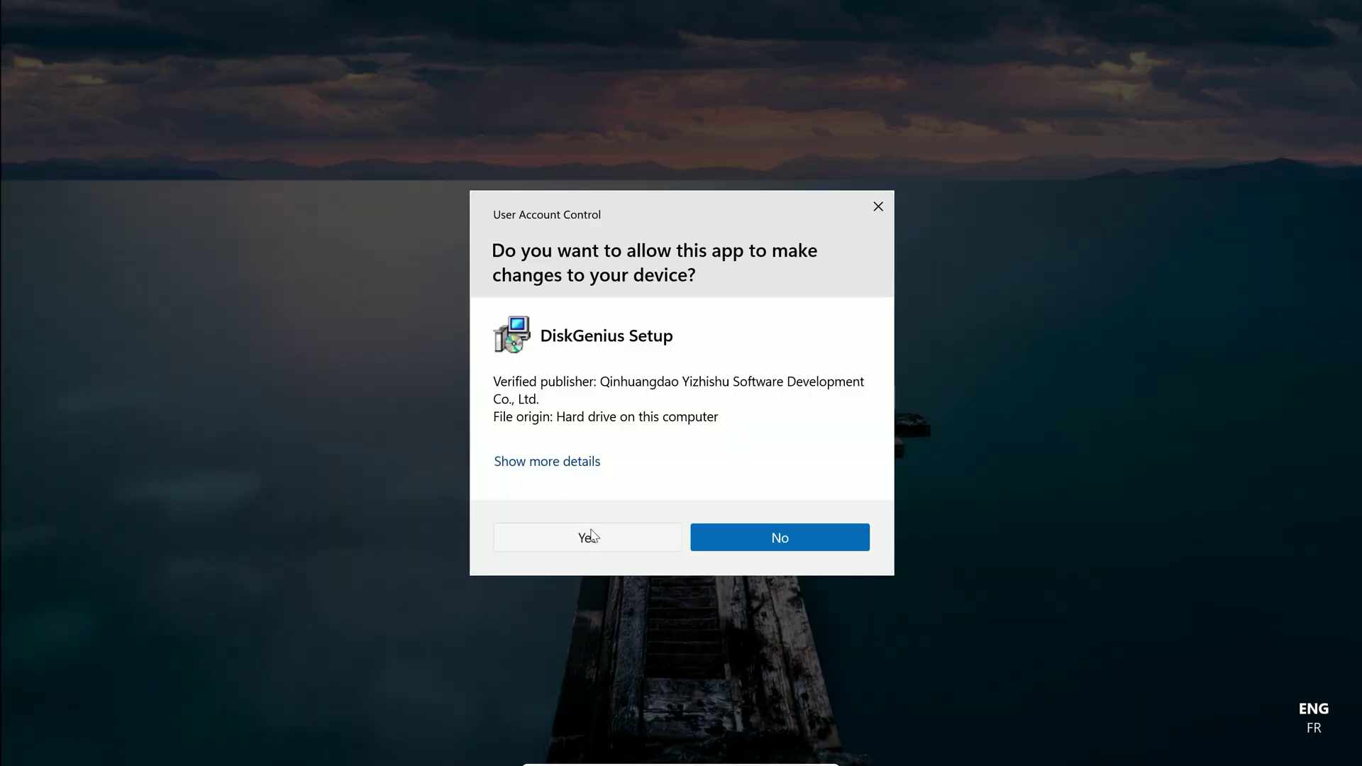
left_click(593, 535)
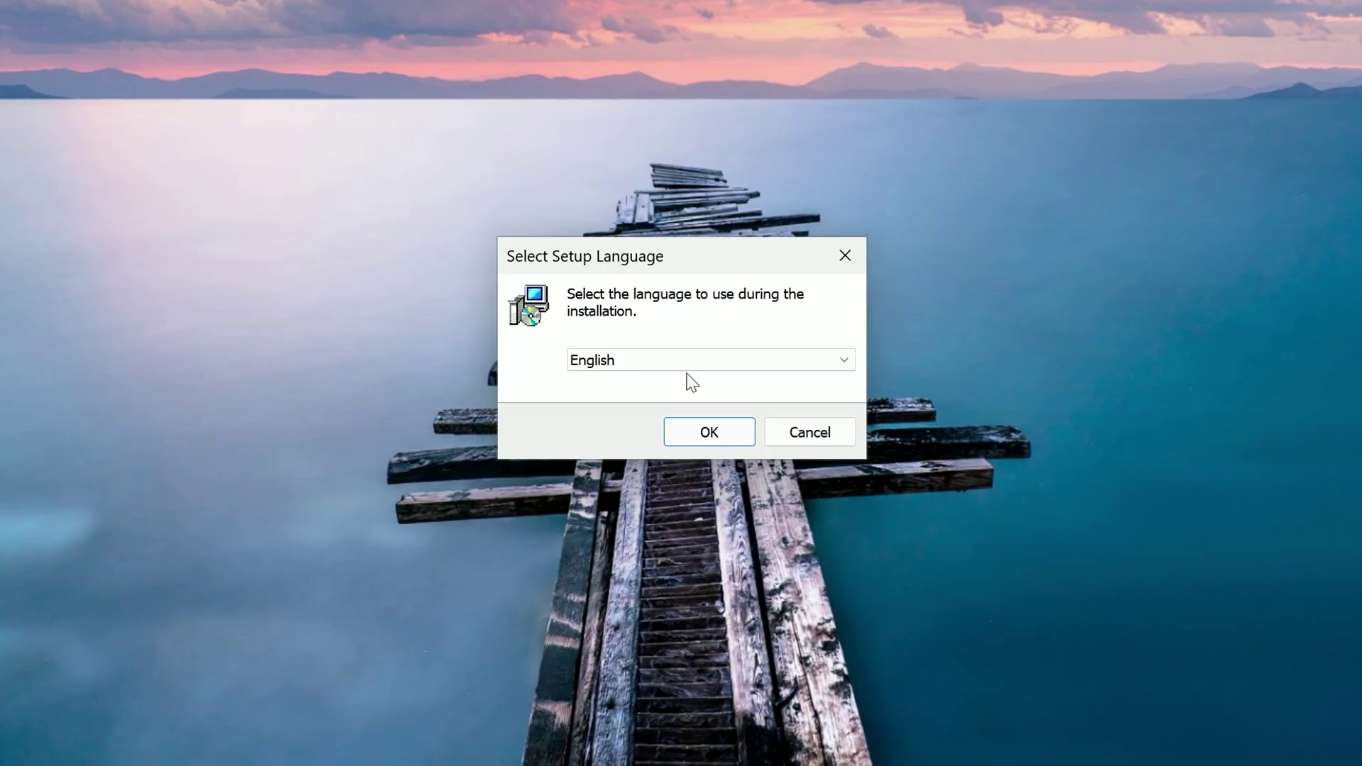
left_click(709, 434)
left_click(815, 572)
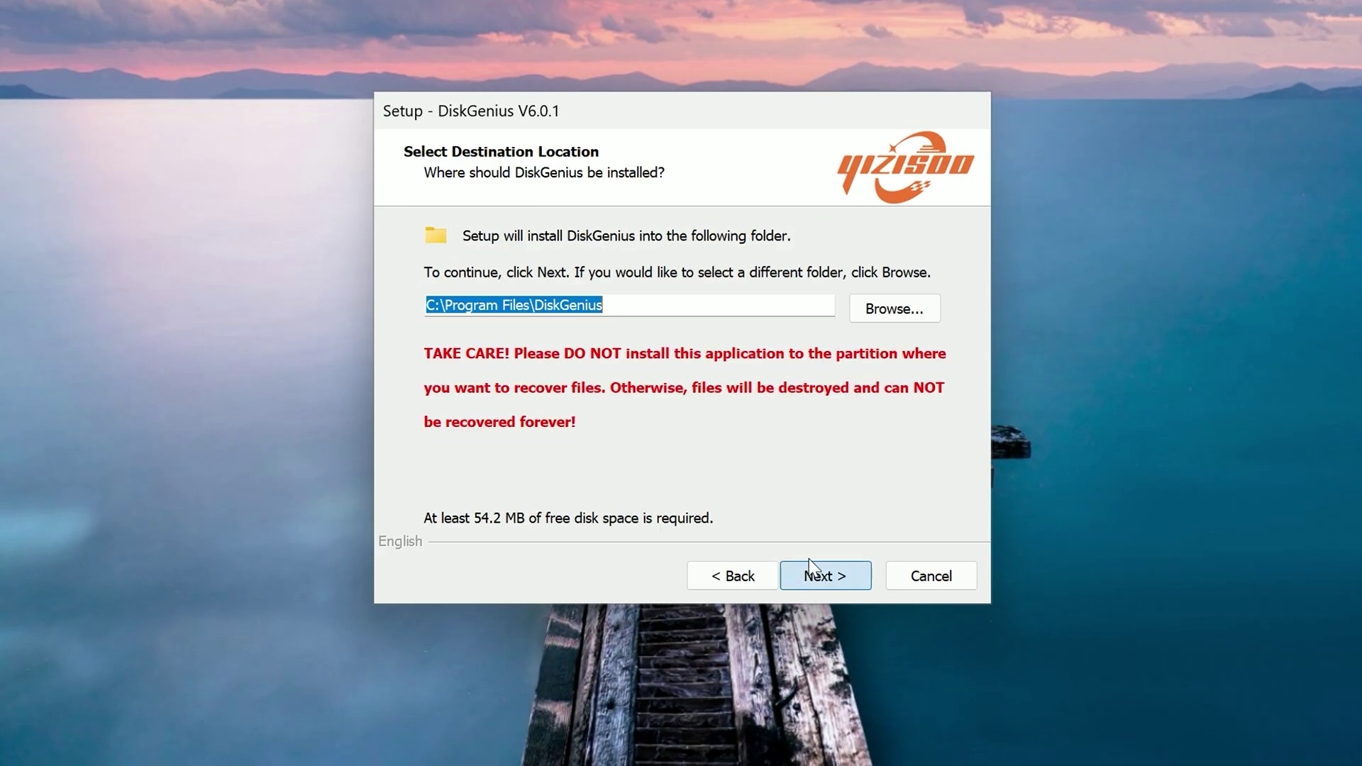
left_click(812, 576)
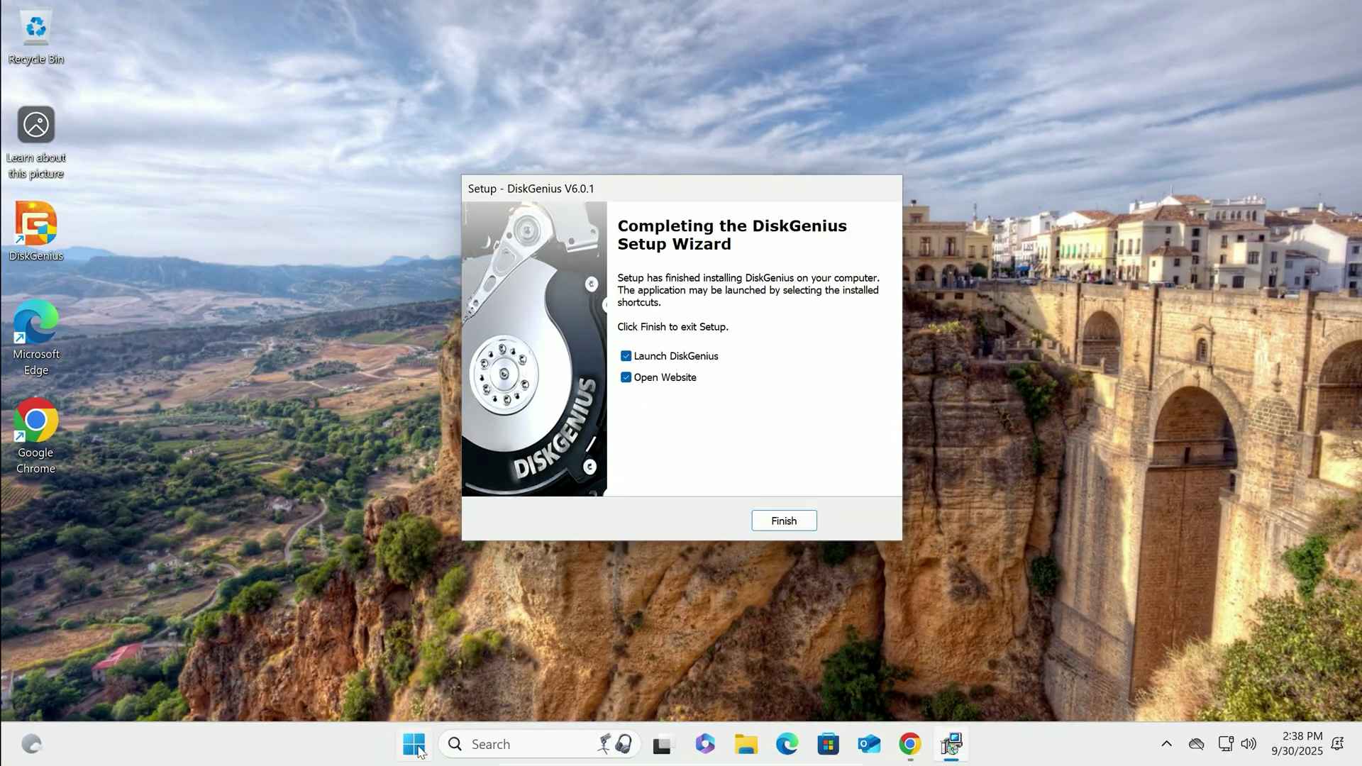
Check Disk Management for the 69.98 GB Disk 0 and the unallocated 119.98 GB Disk 1
right_click(417, 746)
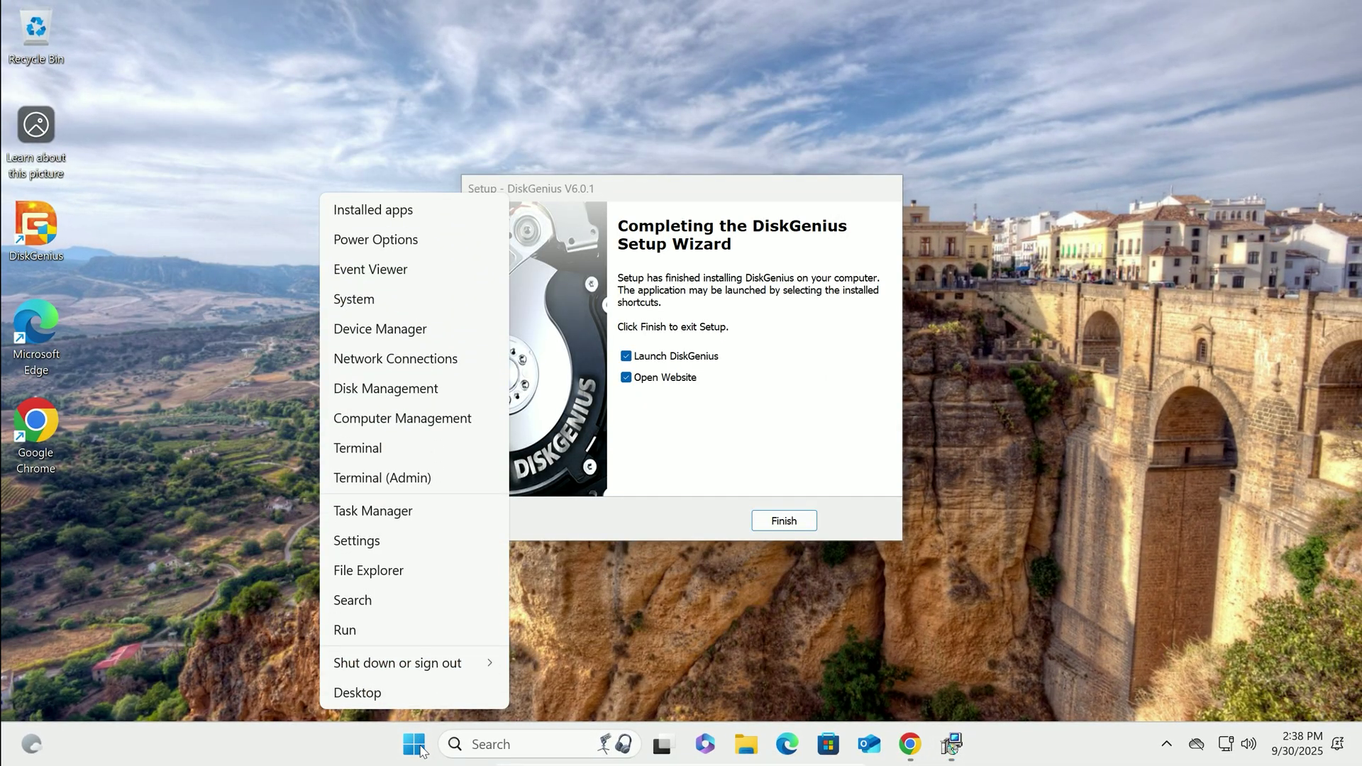
left_click(402, 387)
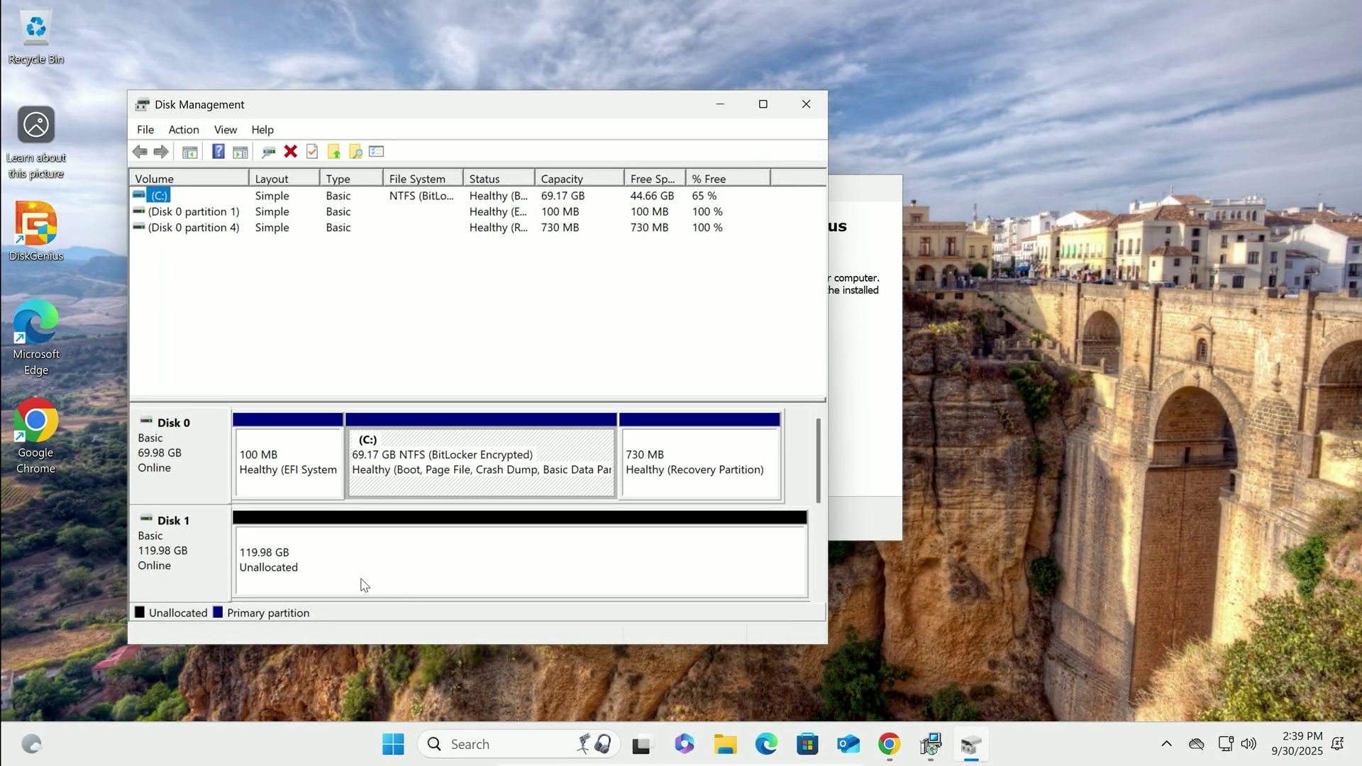
left_click(854, 399)
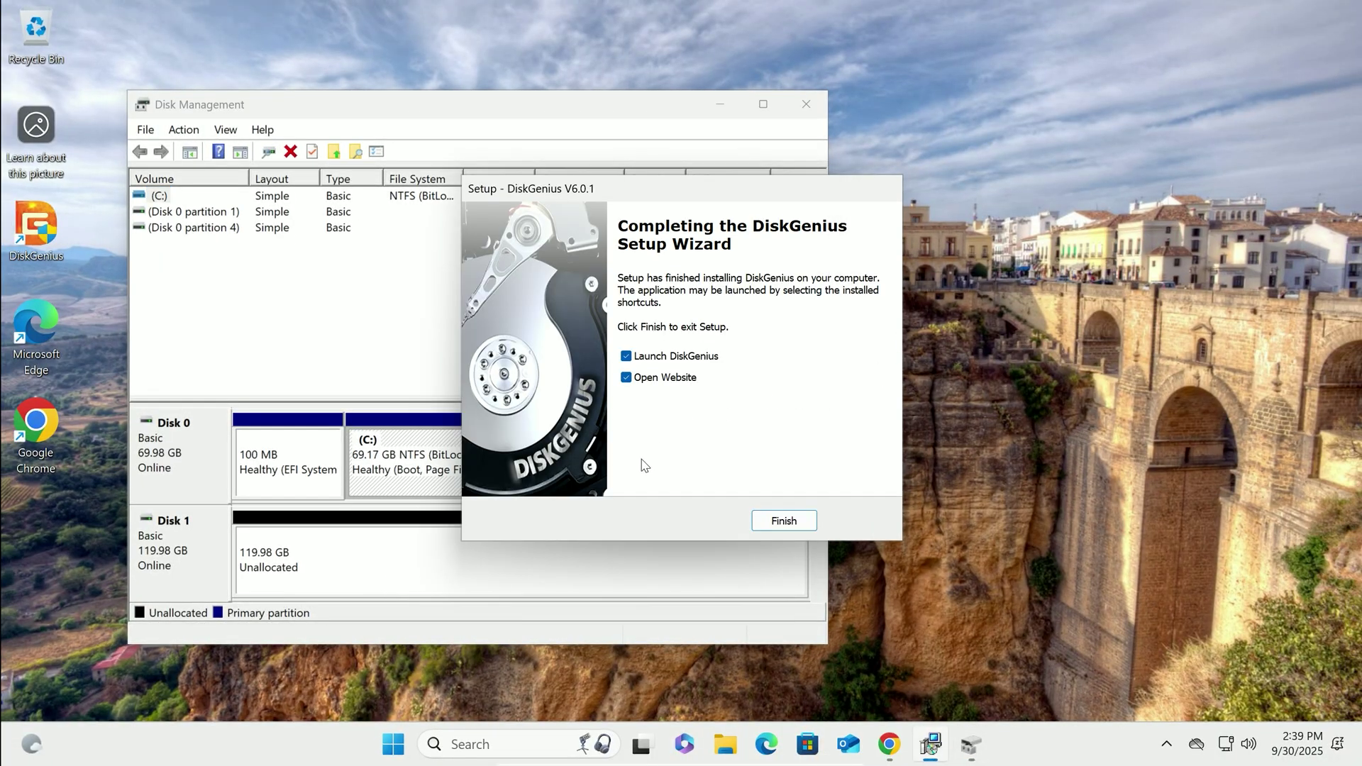
Launch DiskGenius, select the 70GB HD0 source, and choose the 120GB disk as OS Migration target
left_click(784, 521)
key("super+d")
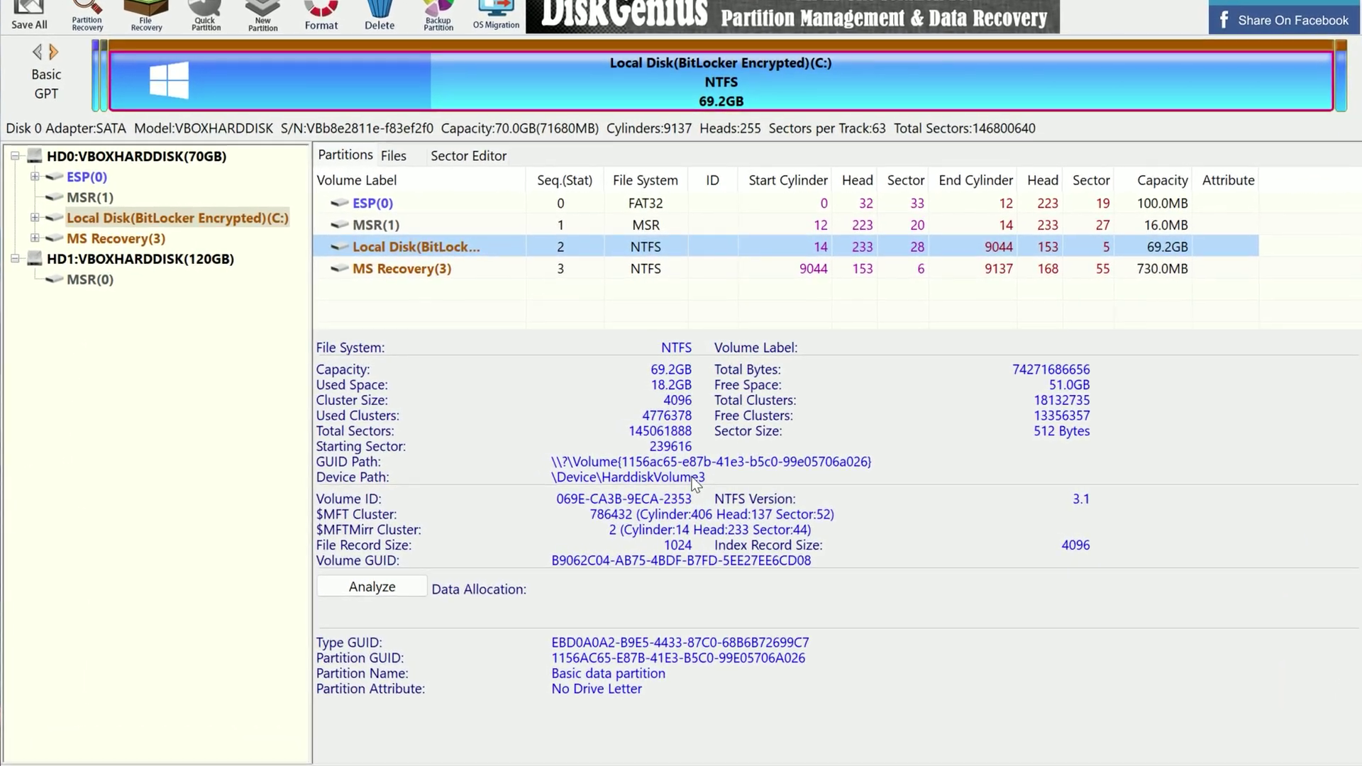
key("Home")
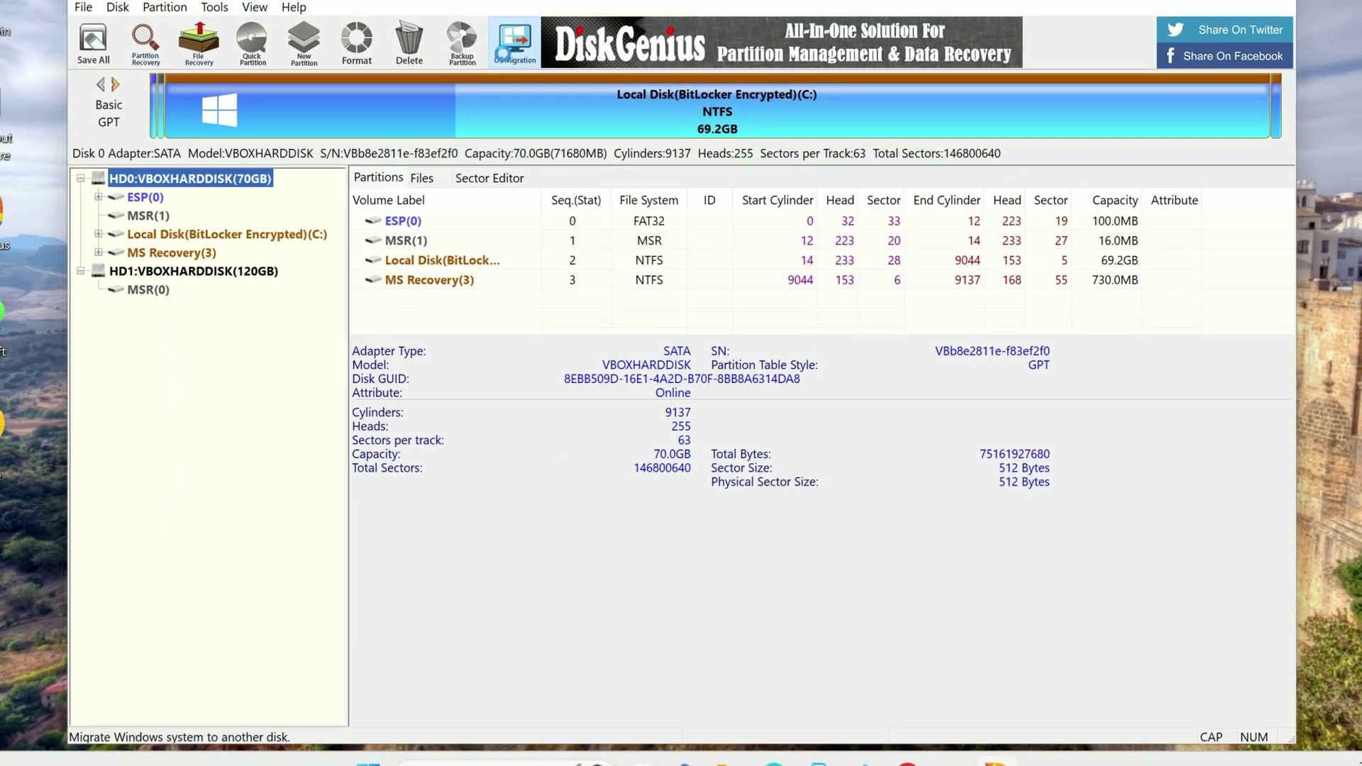
left_click(506, 57)
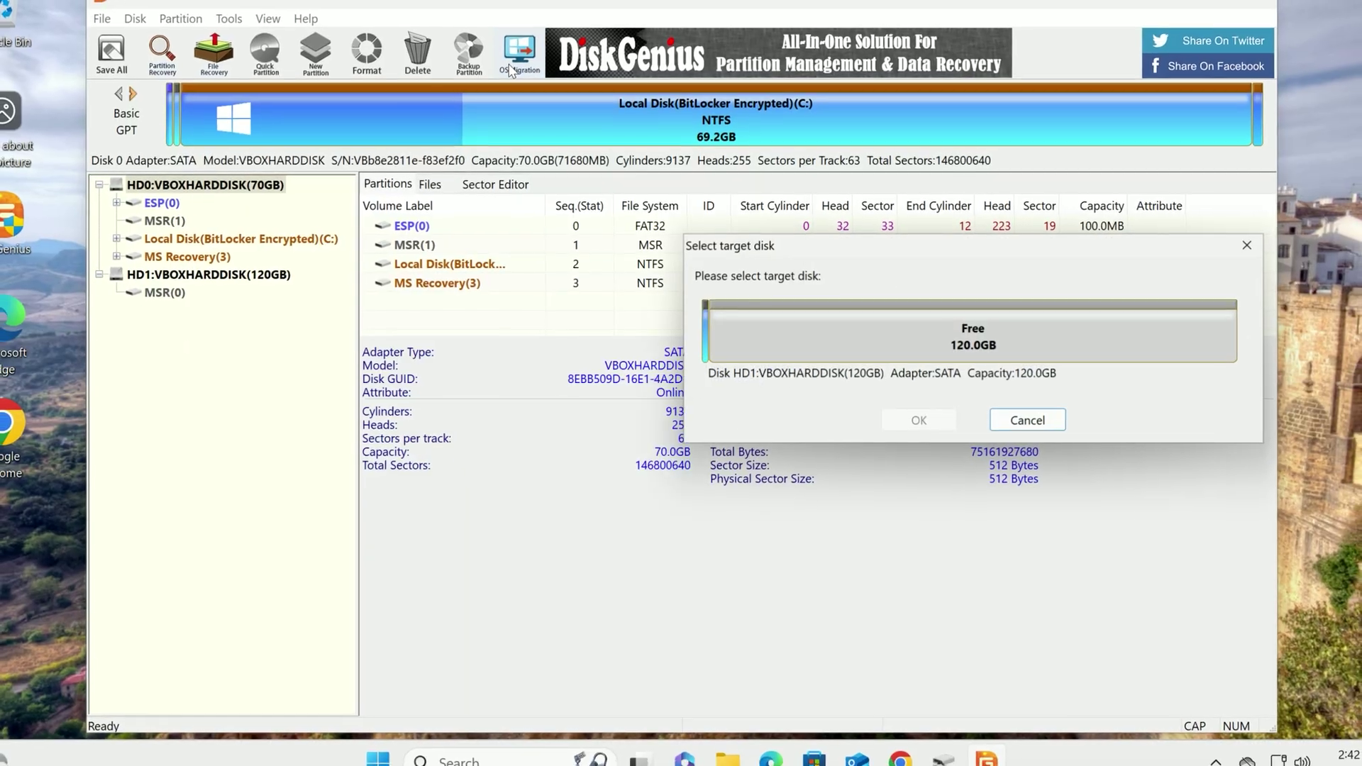
left_click_drag(780, 267, 722, 257)
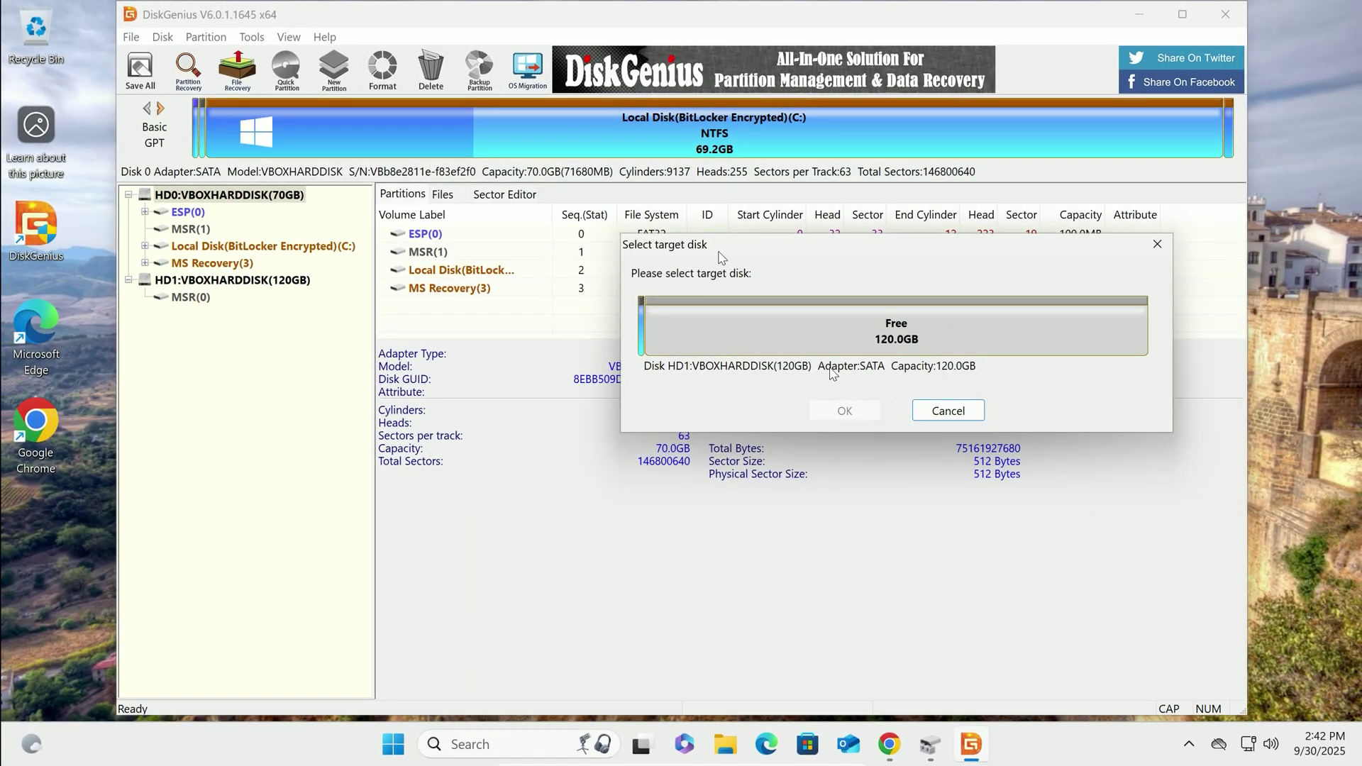
left_click(723, 325)
Confirm HD1 as target and stretch its C: partition to 119.2GB, leaving no free space
left_click(857, 413)
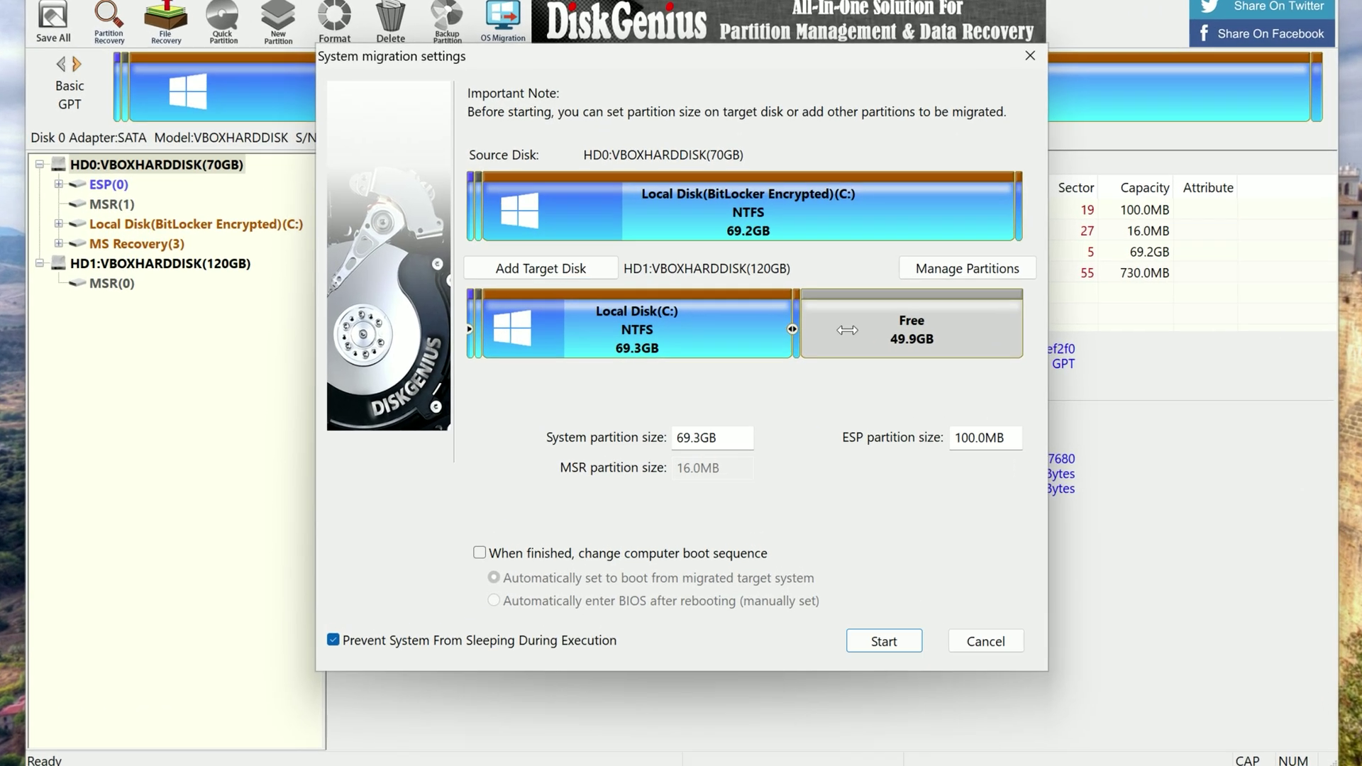
left_click_drag(774, 339, 875, 340)
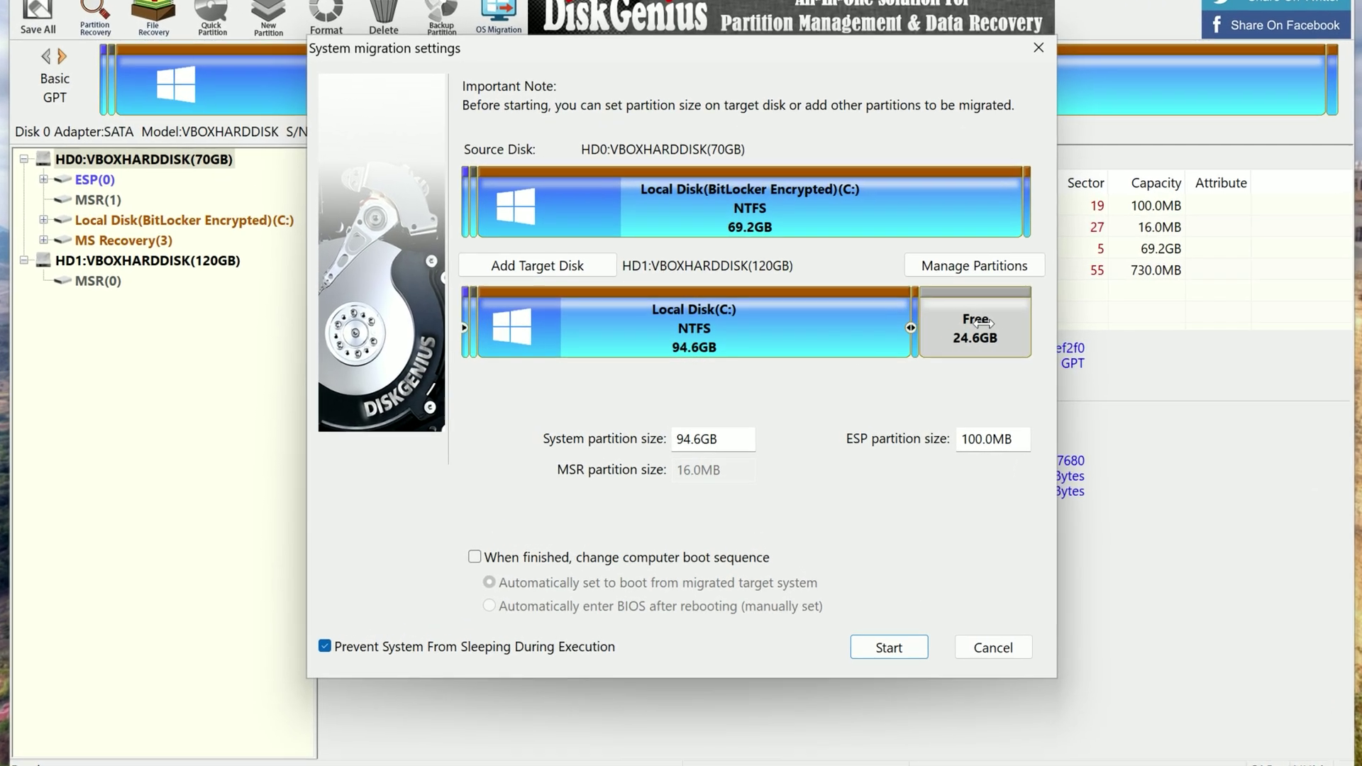
left_click_drag(983, 323, 1038, 322)
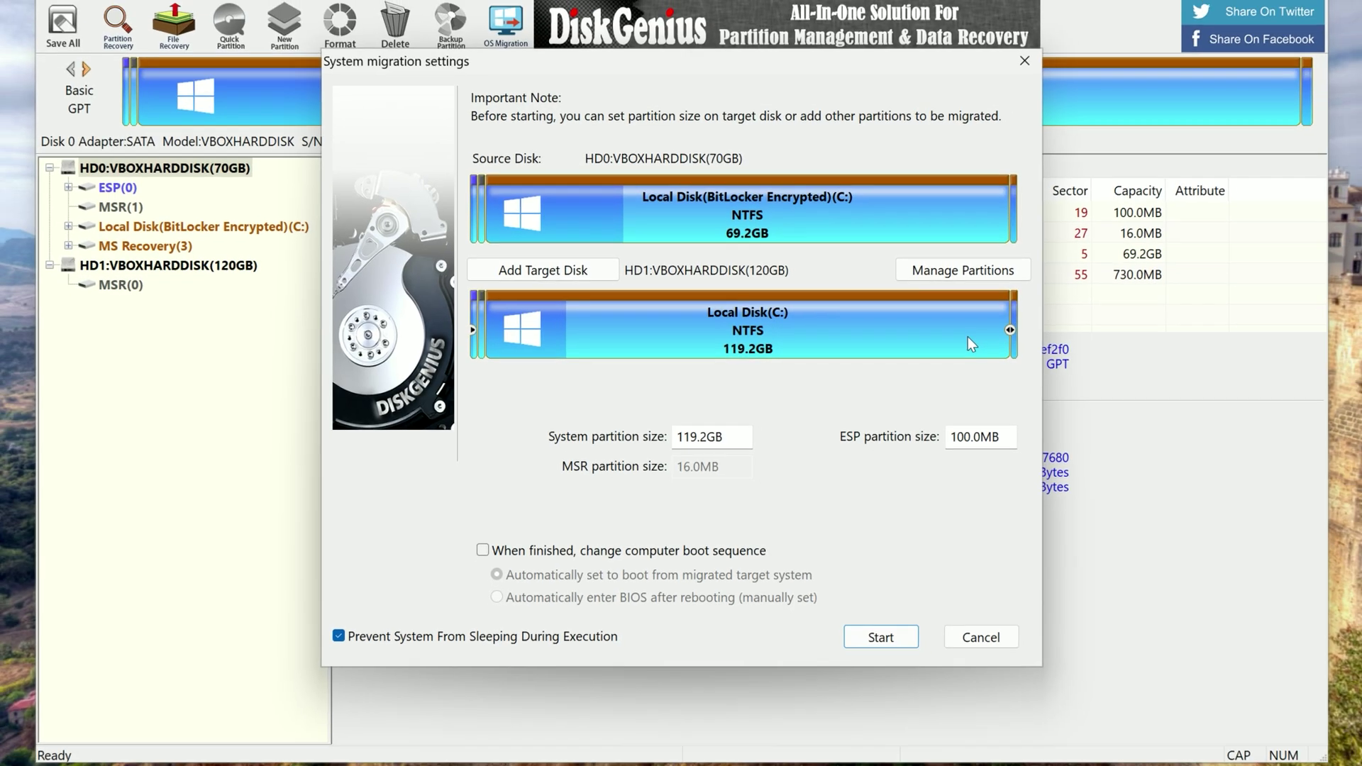
mouse_move(968, 336)
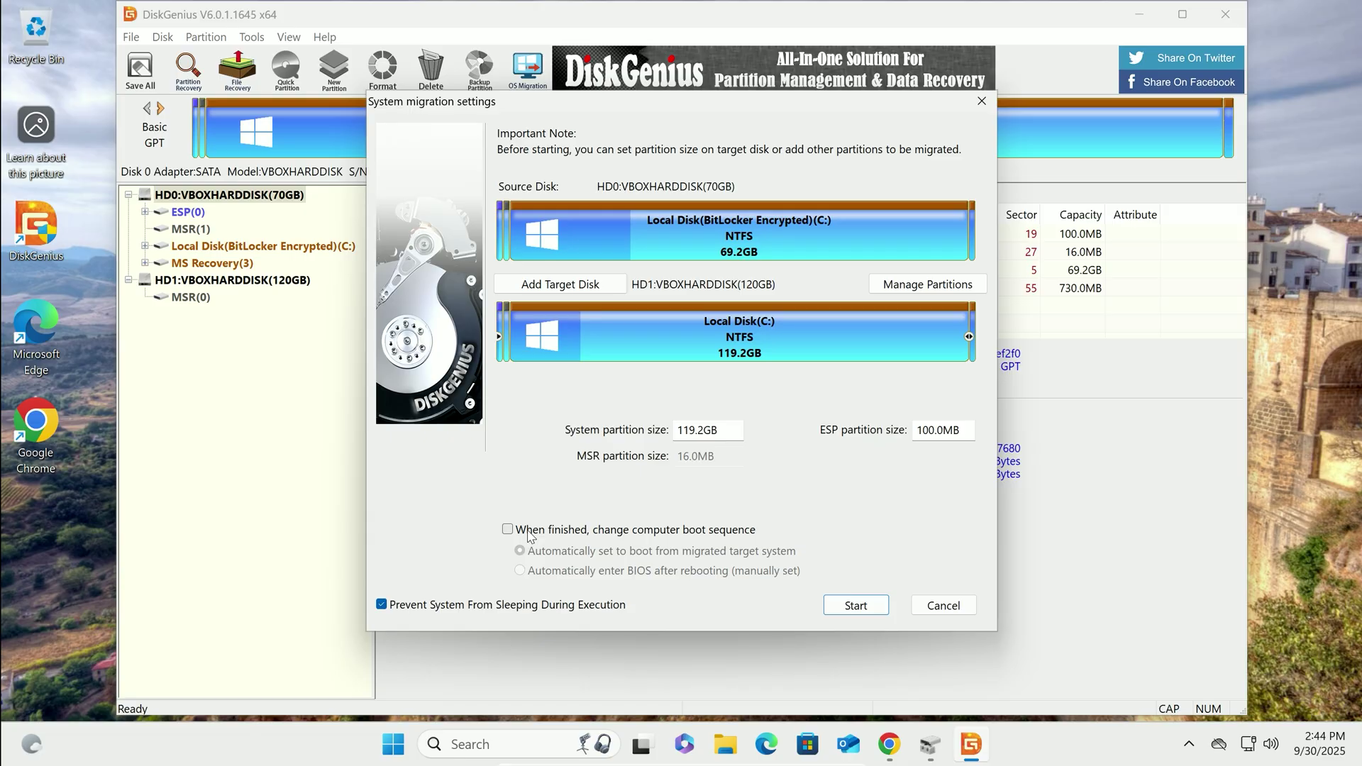
Start the migration, accept overwriting the 120GB disk, and run it as a Hot Migration
left_click(843, 609)
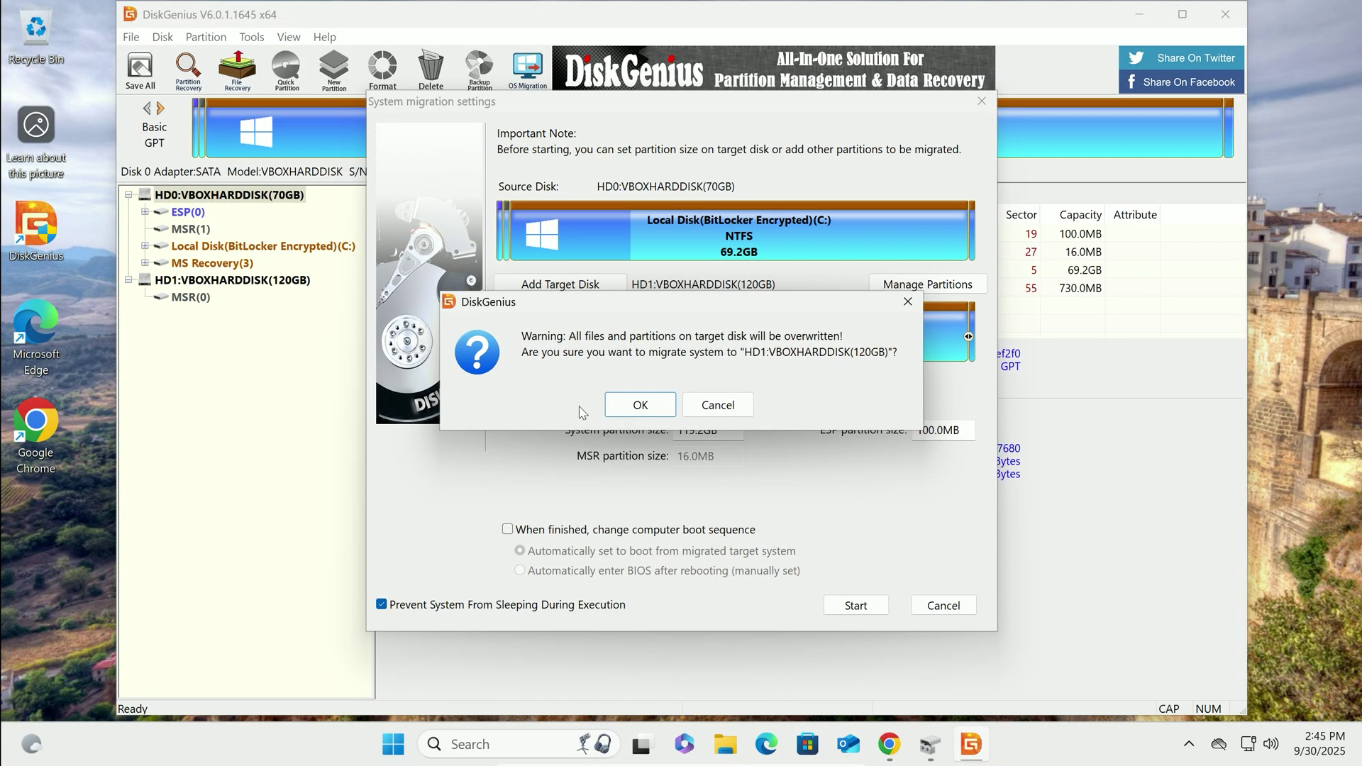
left_click(613, 408)
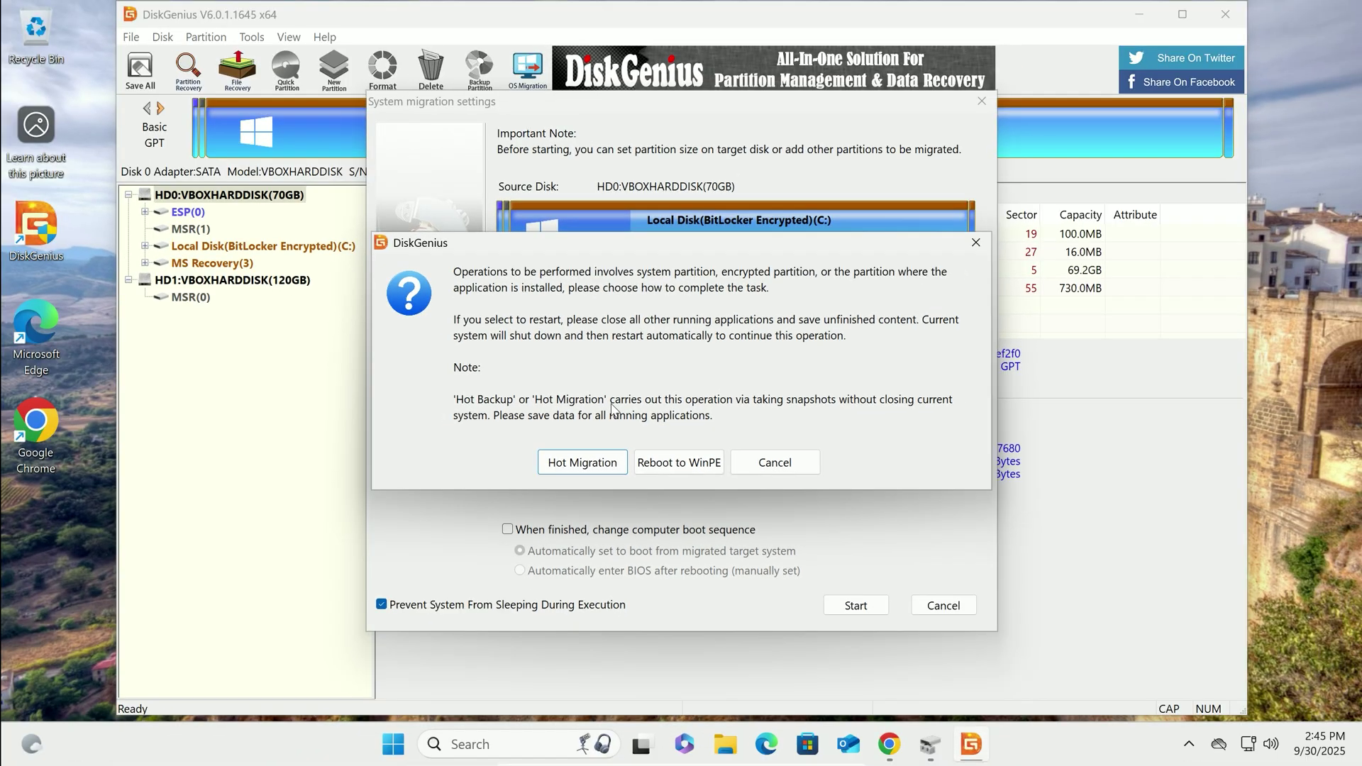
left_click(600, 462)
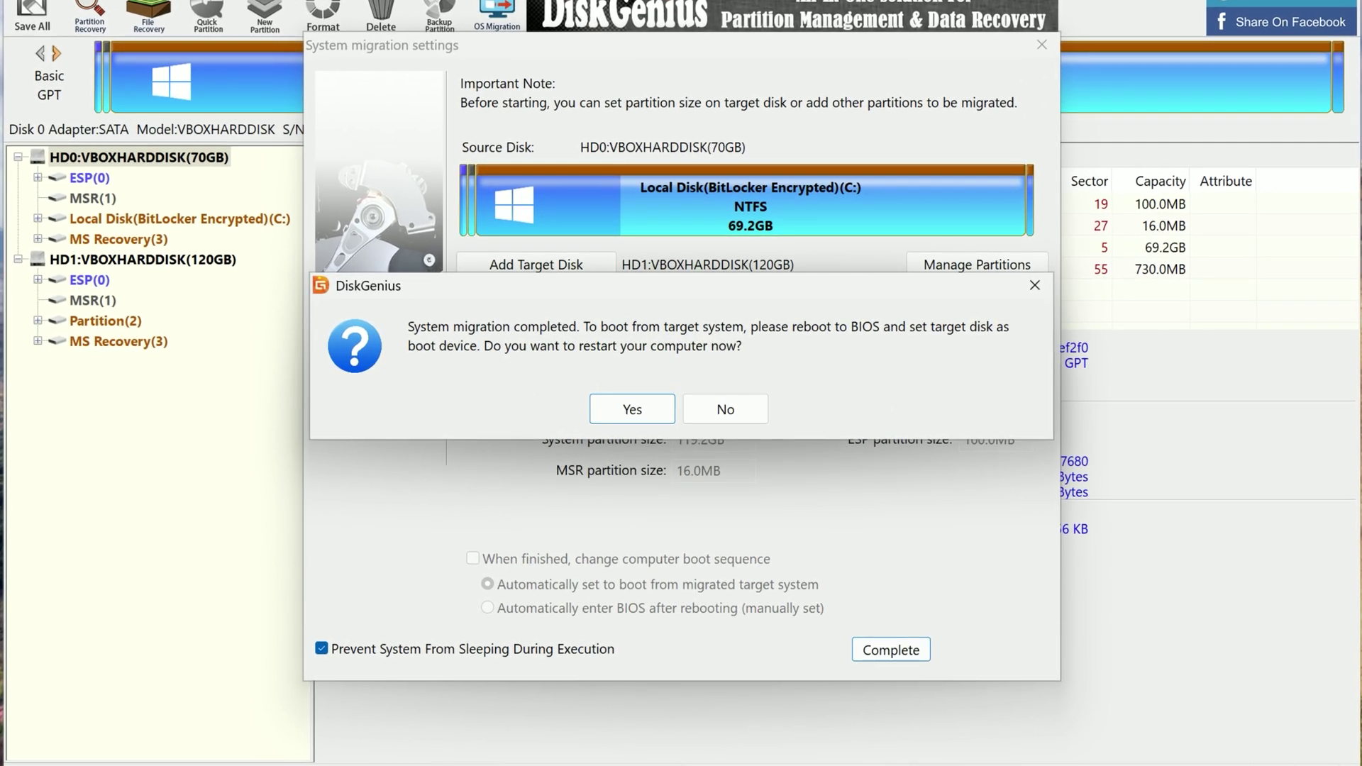
Decline the restart and open Disk Management maximized to check Disk 1's 119.17 GB partition
left_click(725, 409)
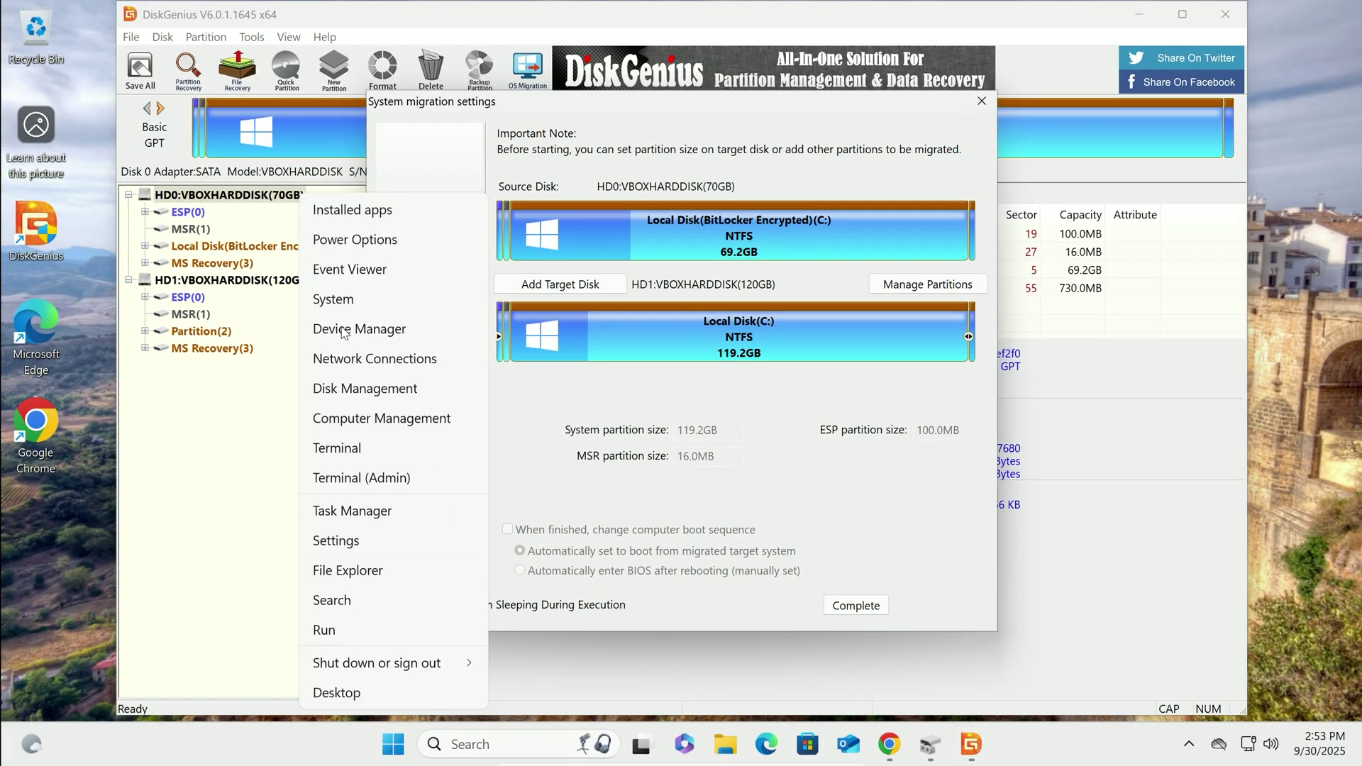
key("Return")
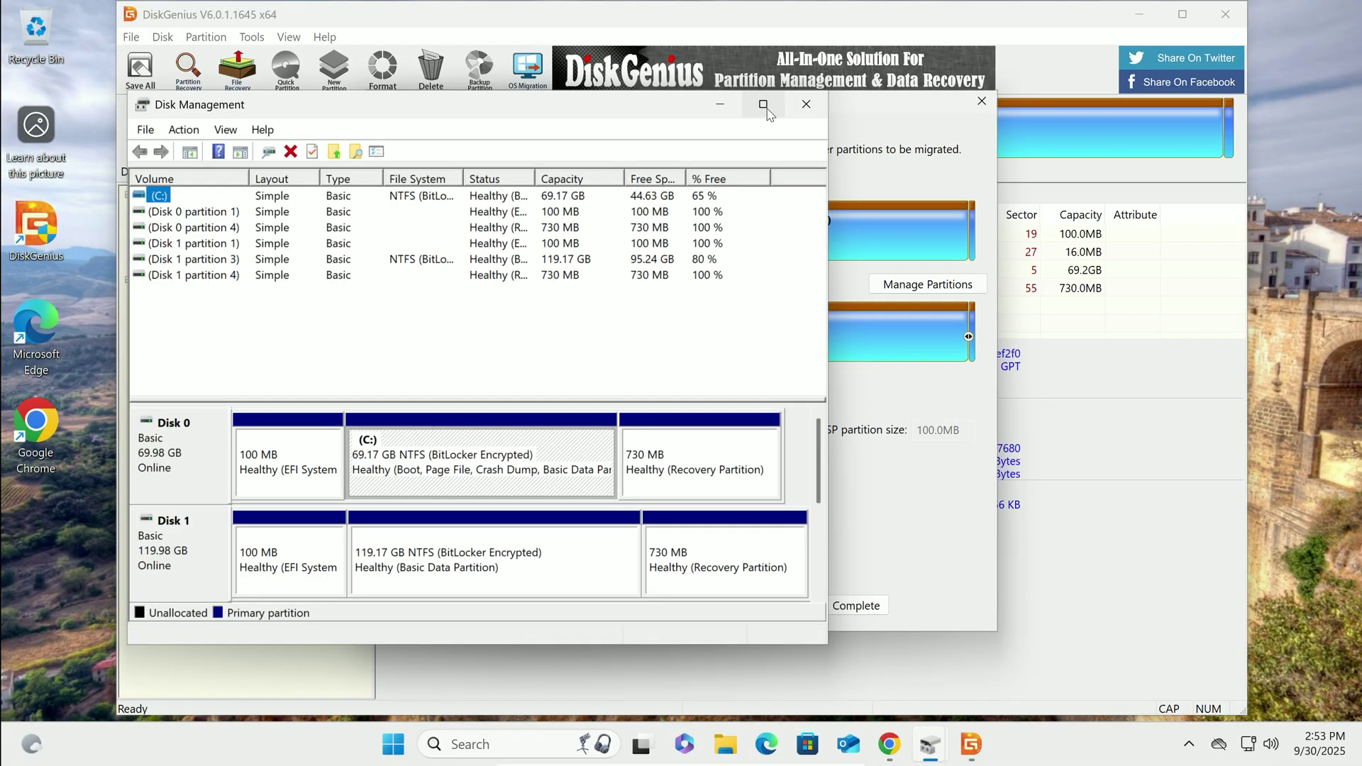
left_click(779, 48)
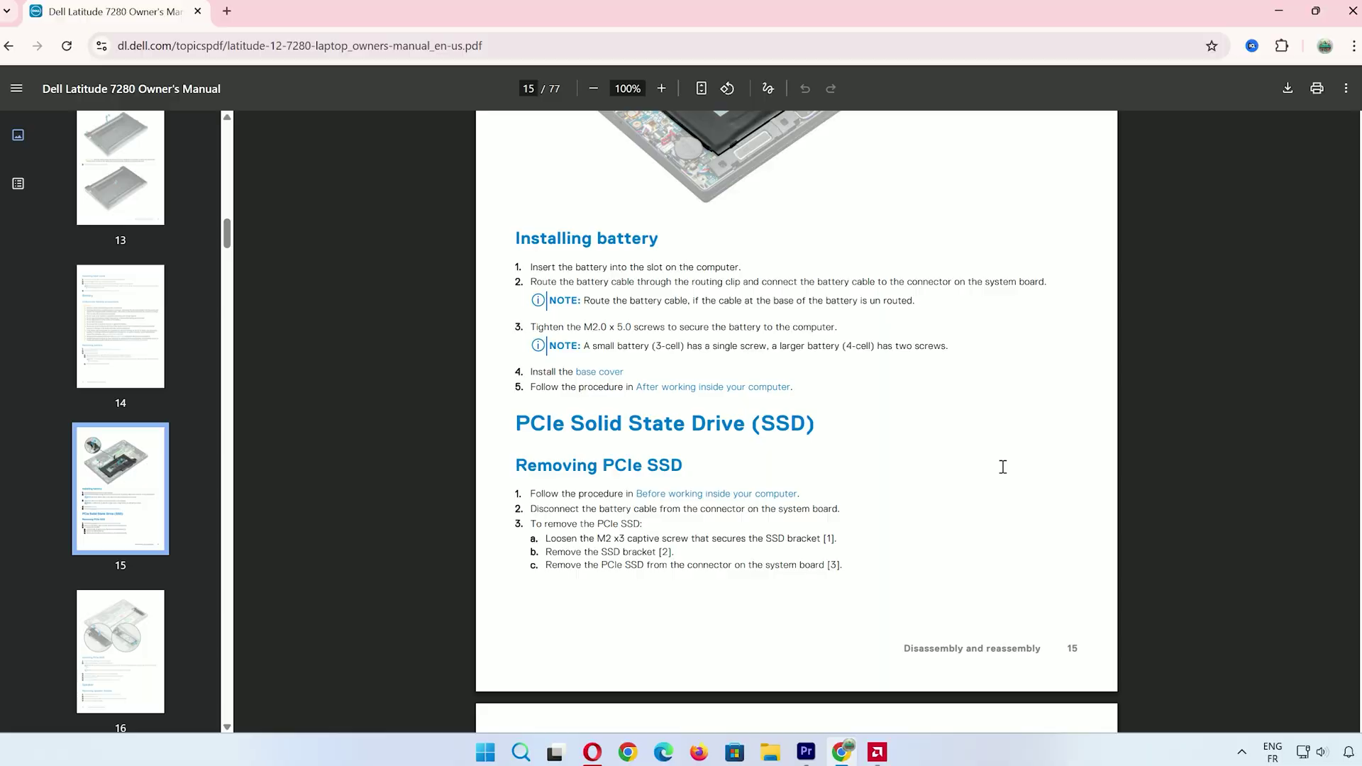
Scroll the Dell Latitude 7280 manual down to page 16, 'Installing PCIe SSD'
scroll(1003, 465, "down", 5)
scroll(1006, 467, "down", 2)
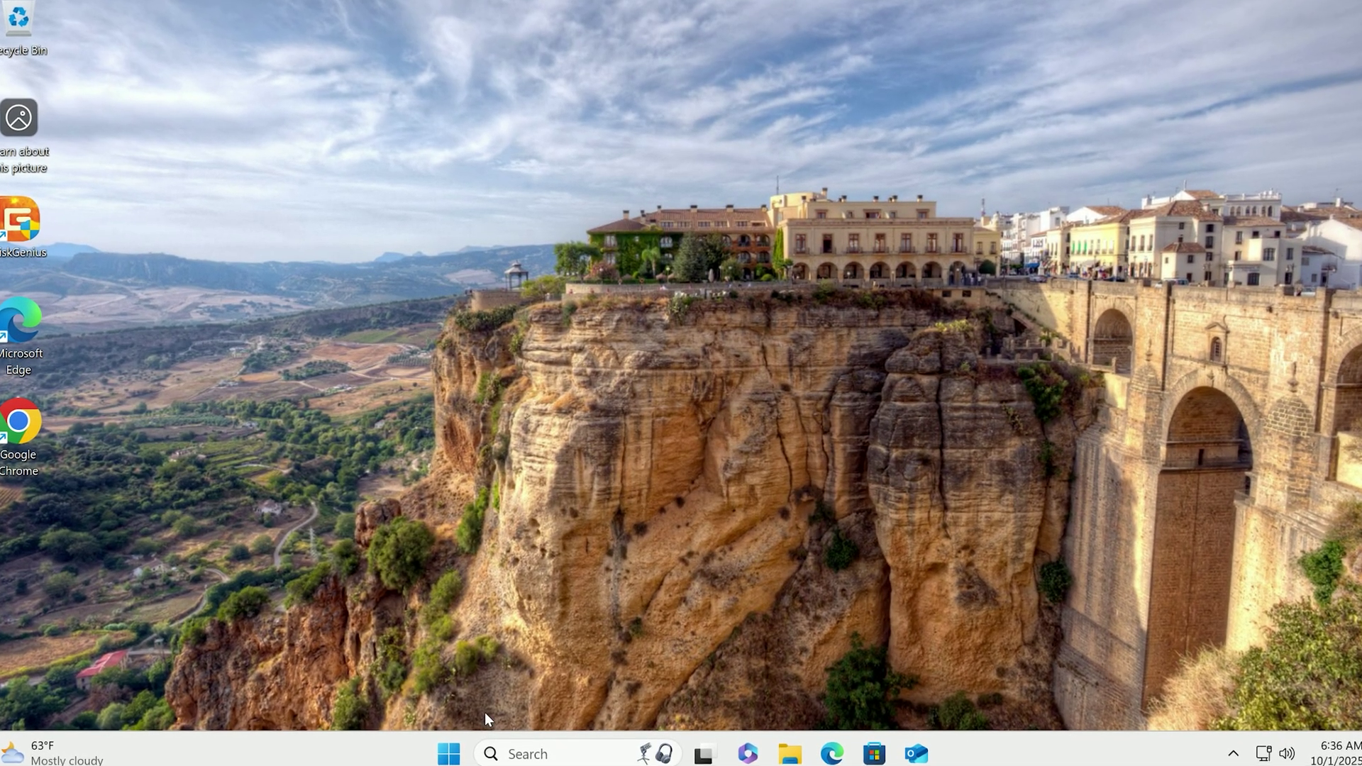
Bring up the Start menu search, then dismiss it without launching anything
left_click(462, 756)
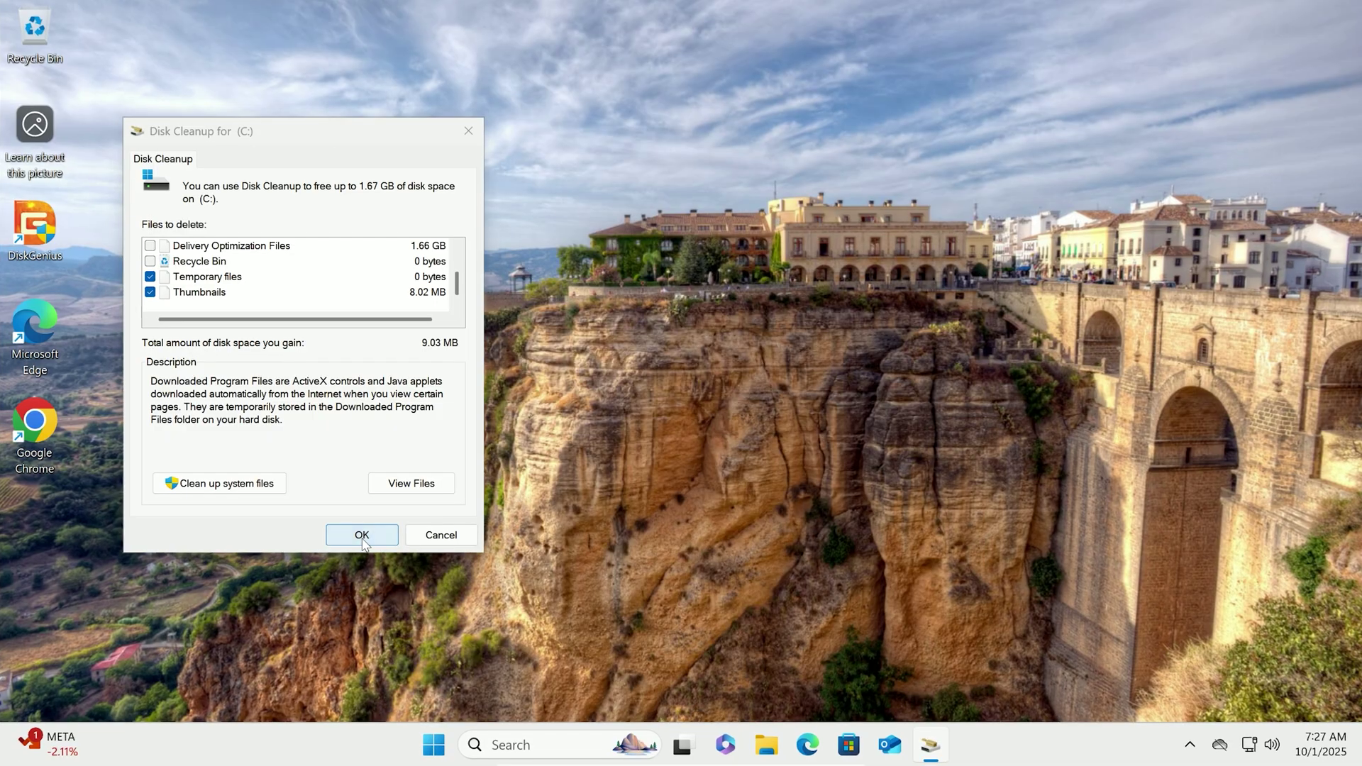
left_click(355, 532)
left_click(714, 383)
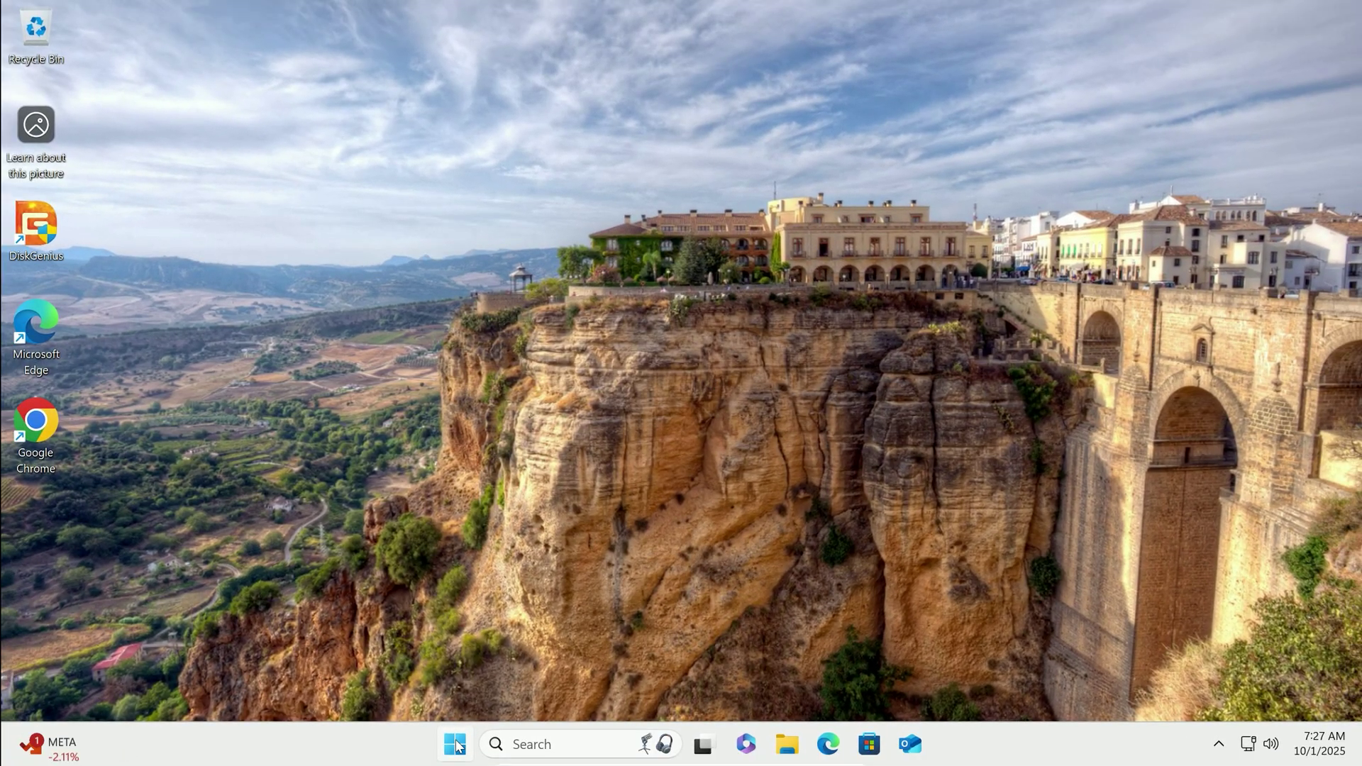
Launch Disk Cleanup via a 'disk cleanup' search and delete the checked temporary files and thumbnails
left_click(455, 744)
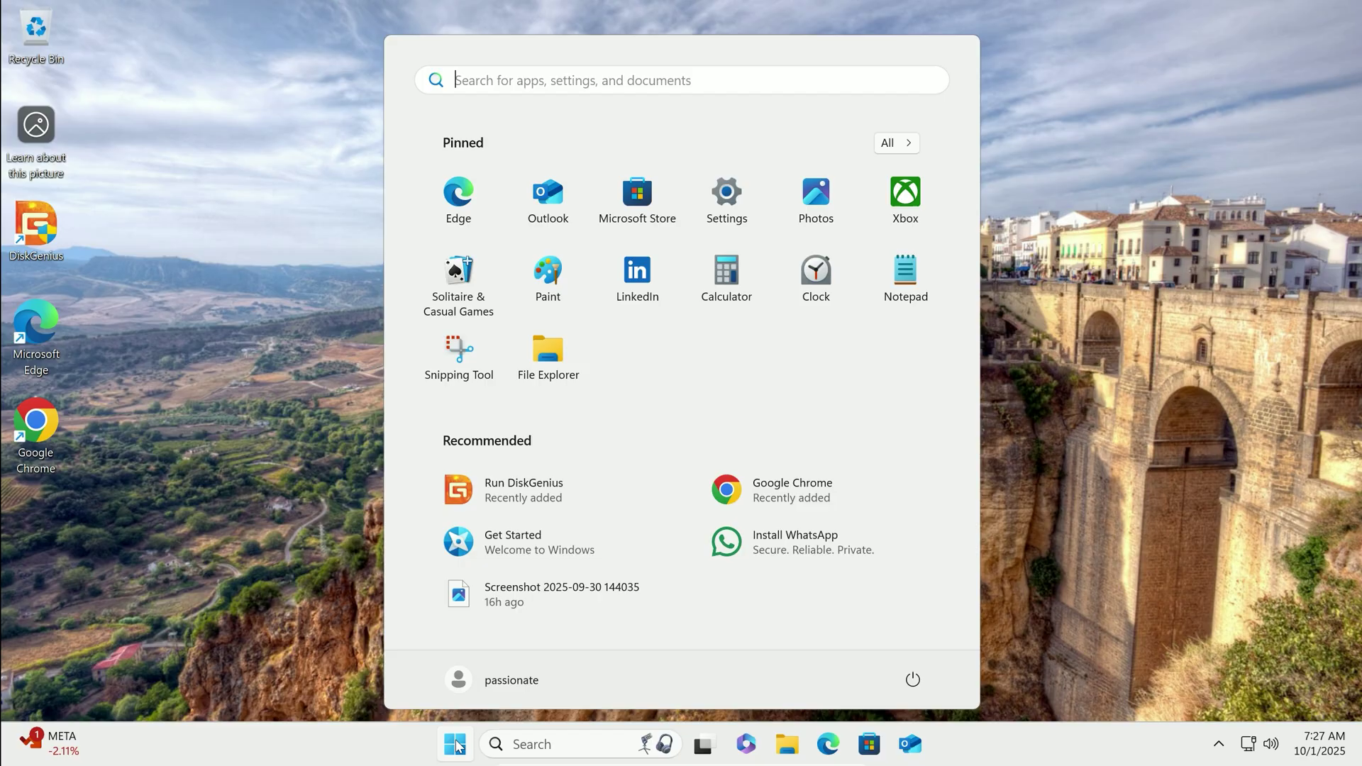
type("disk cleanup")
key("Return")
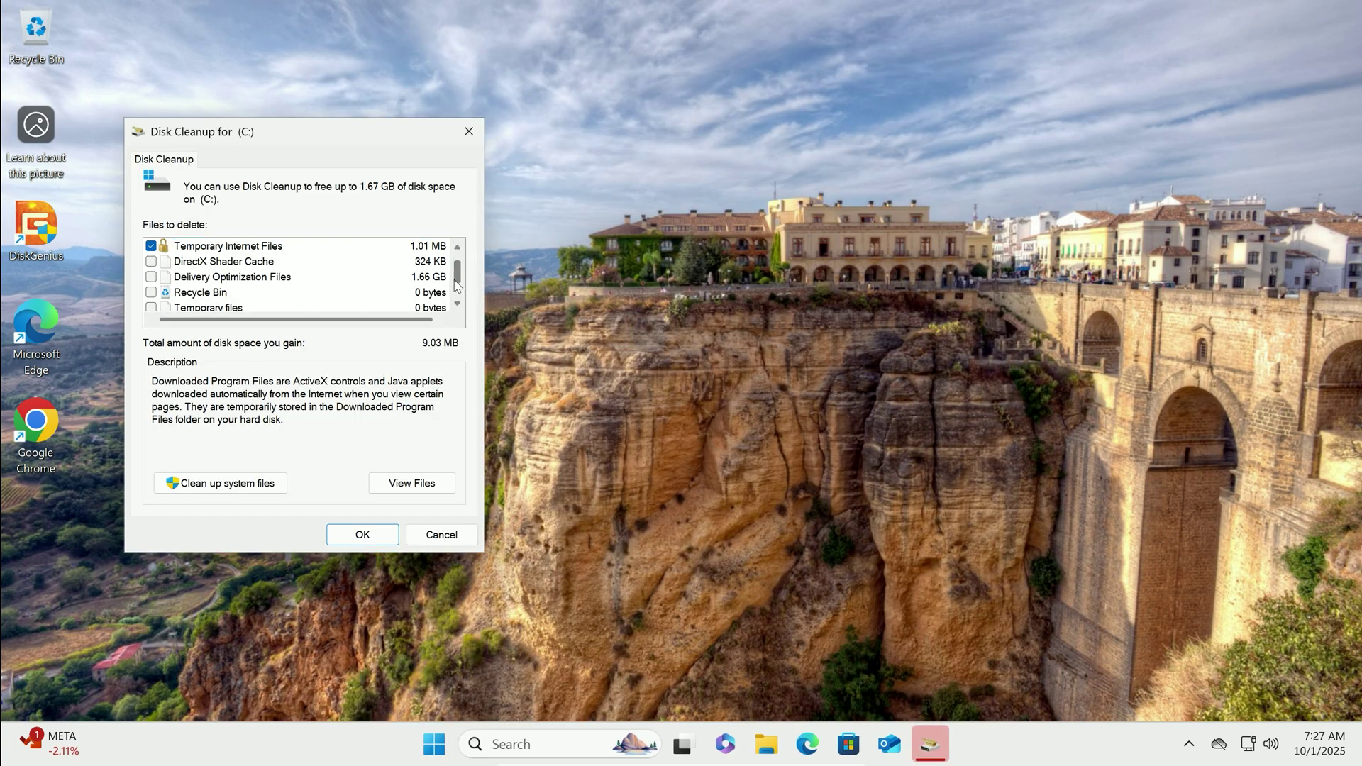
left_click(362, 536)
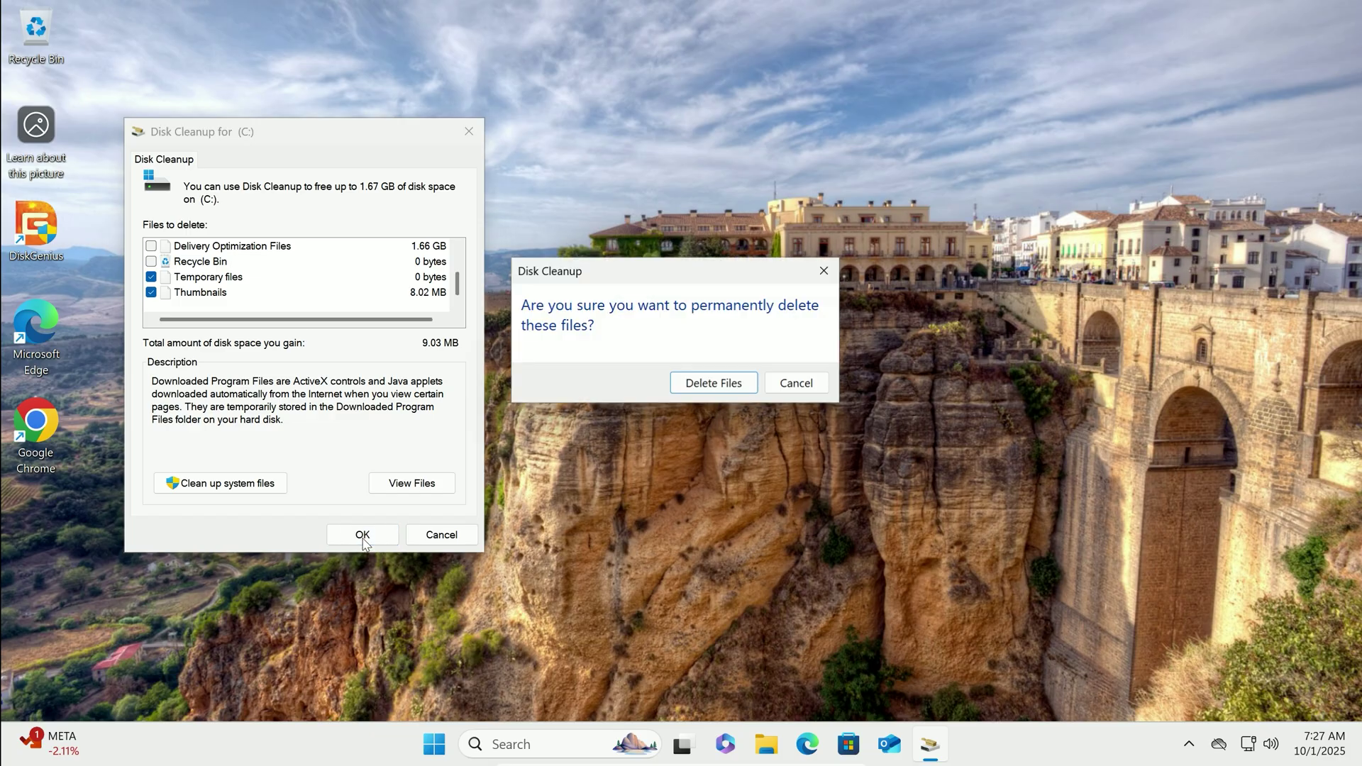
left_click(712, 383)
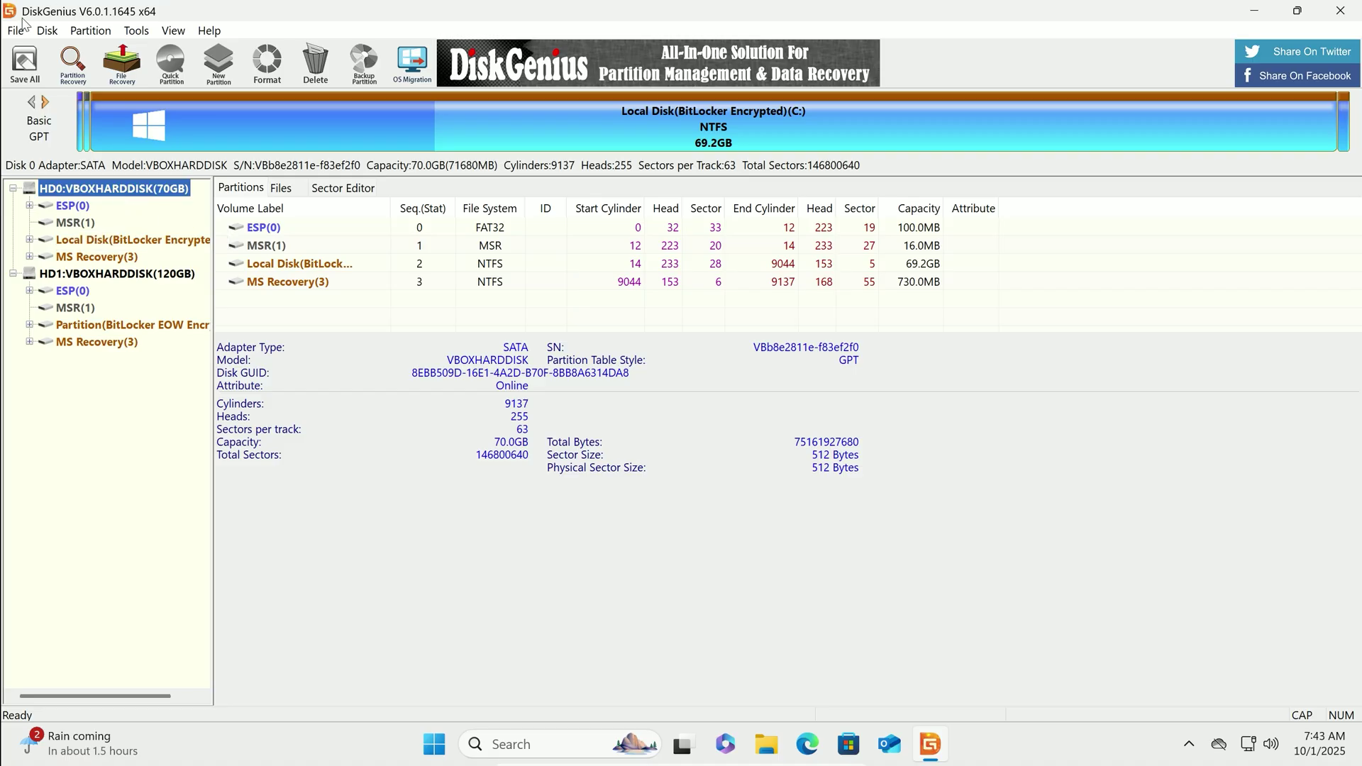
Launch bad sector verification for the 70GB HD0 disk, covering cylinders 0 to 9137
left_click(47, 30)
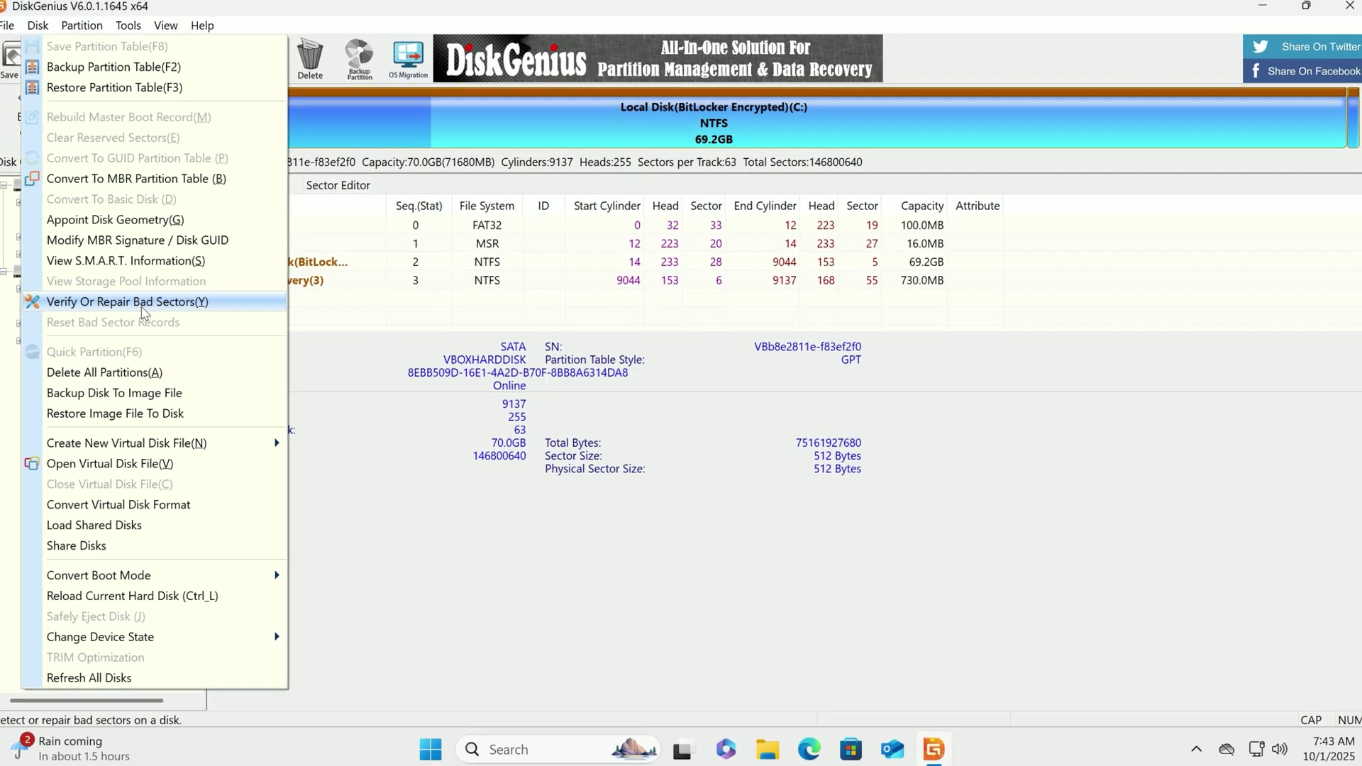
left_click(150, 309)
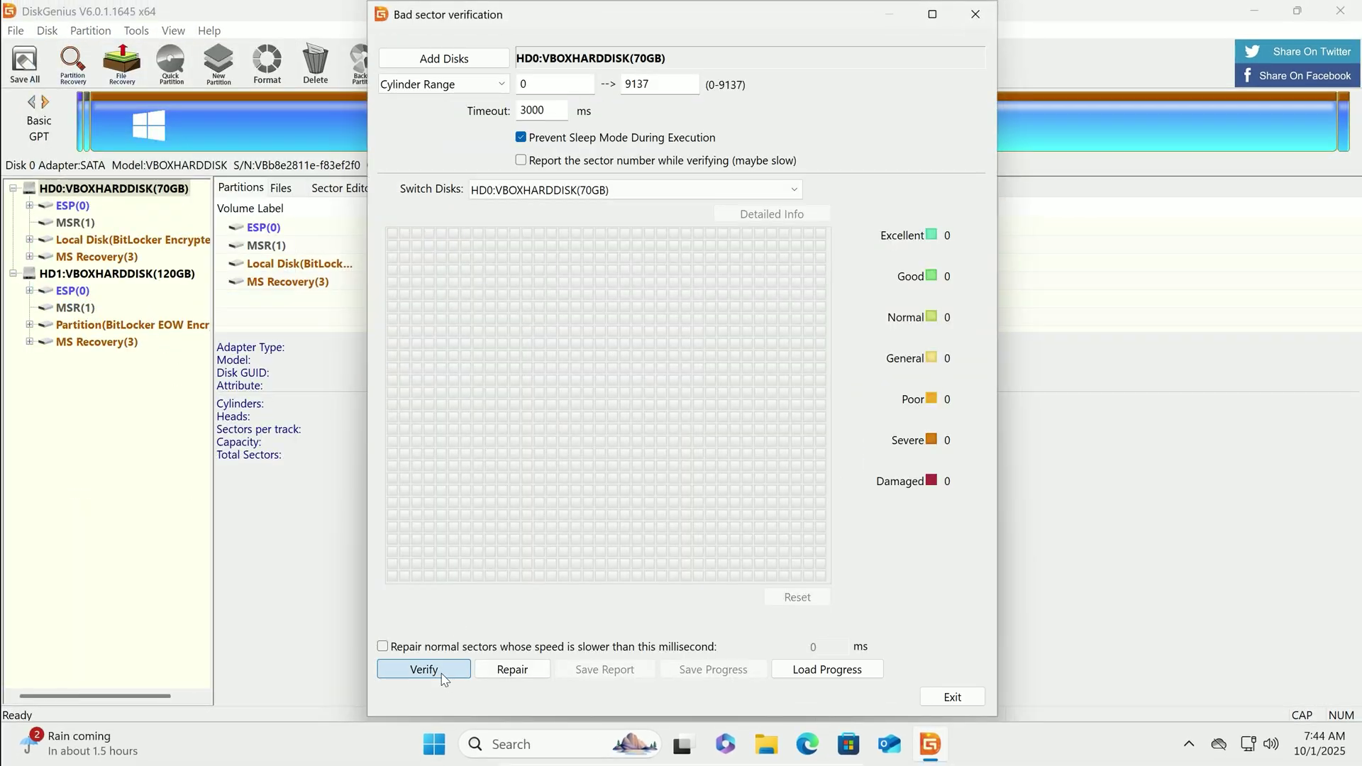